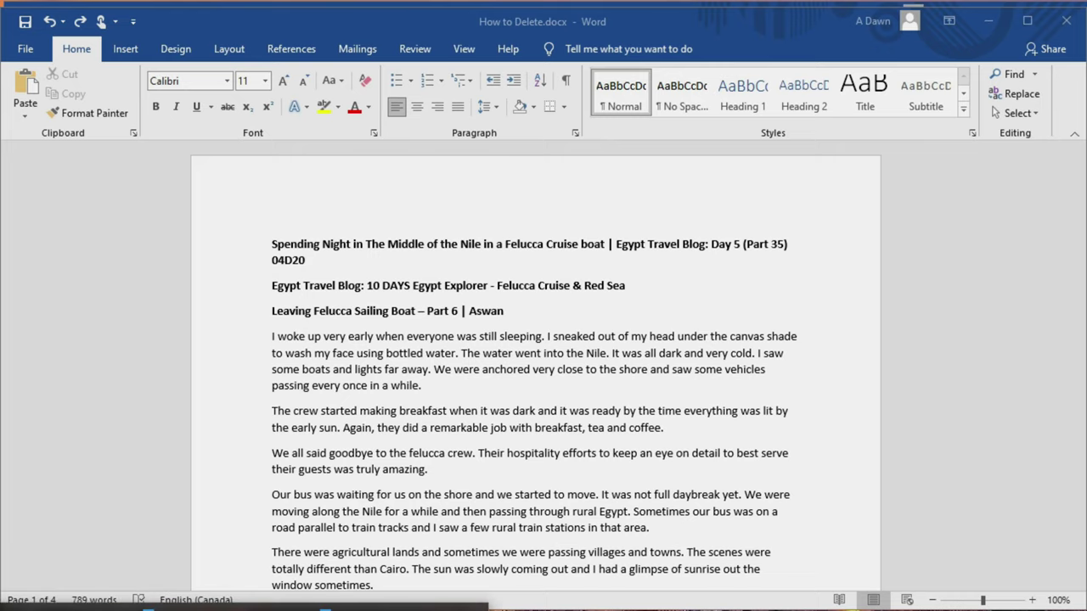
Step: Create a new blank document and insert a page break to add a second page
key(ctrl+n)
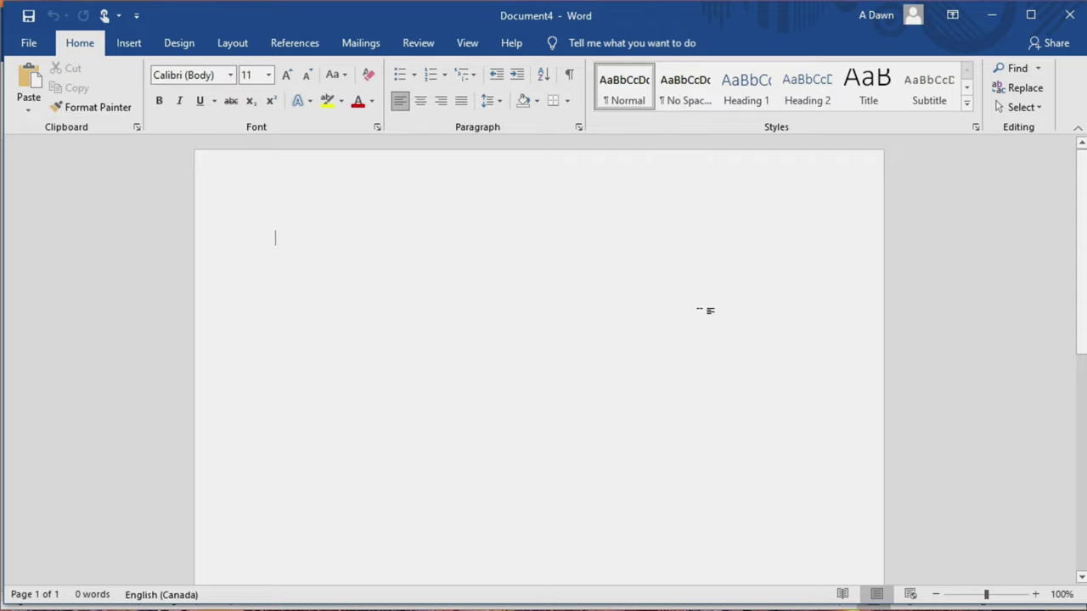
key(ctrl+Return)
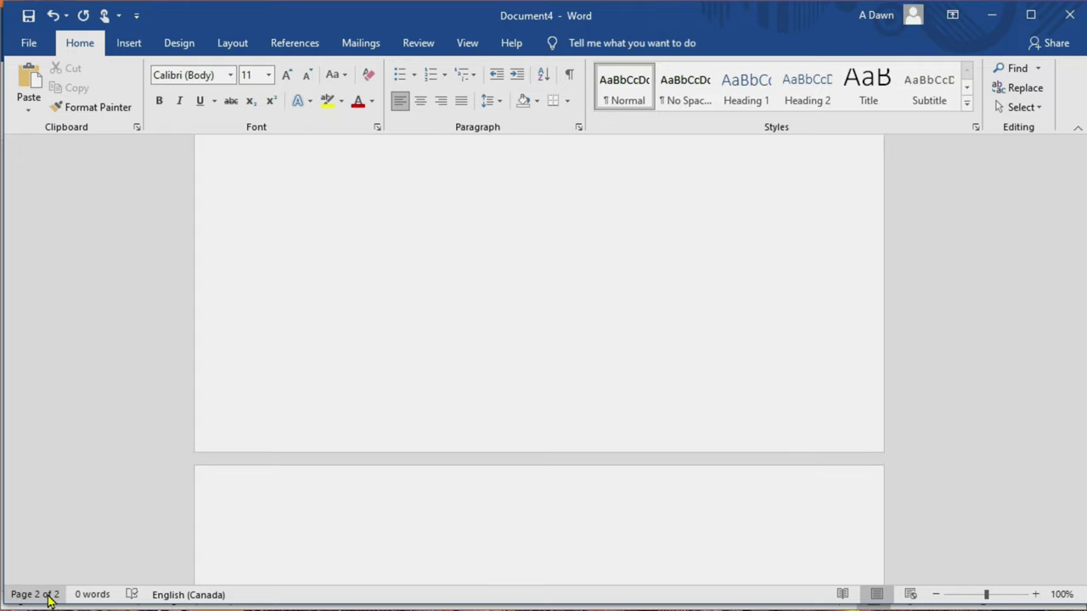
Step: Remove the blank second page of the new document by deleting the page break before it
scroll(381, 451, down, 5)
scroll(387, 459, down, 3)
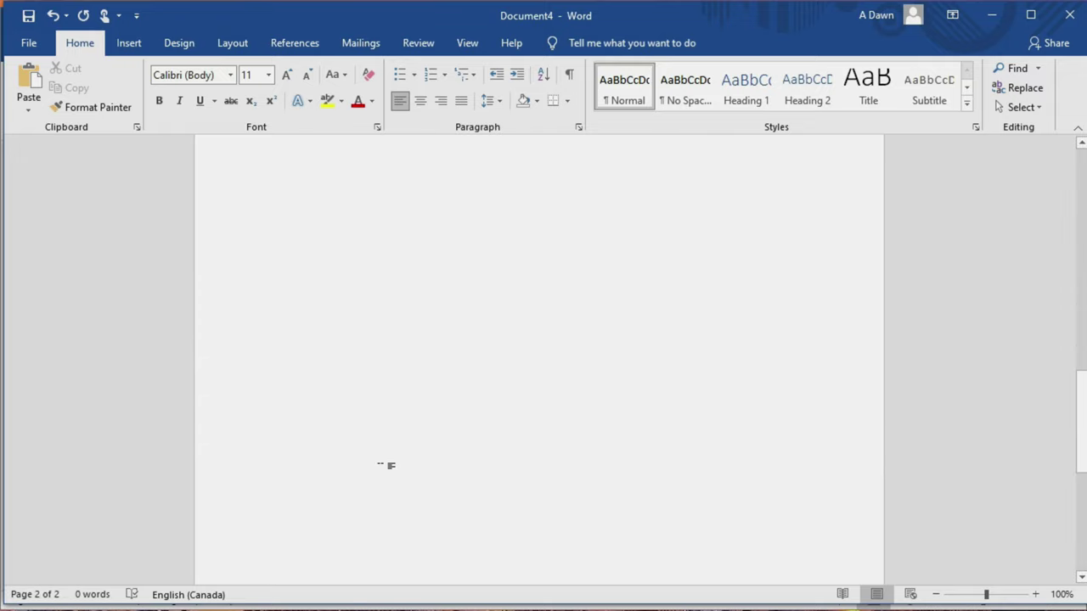
scroll(388, 467, up, 4)
scroll(393, 472, down, 4)
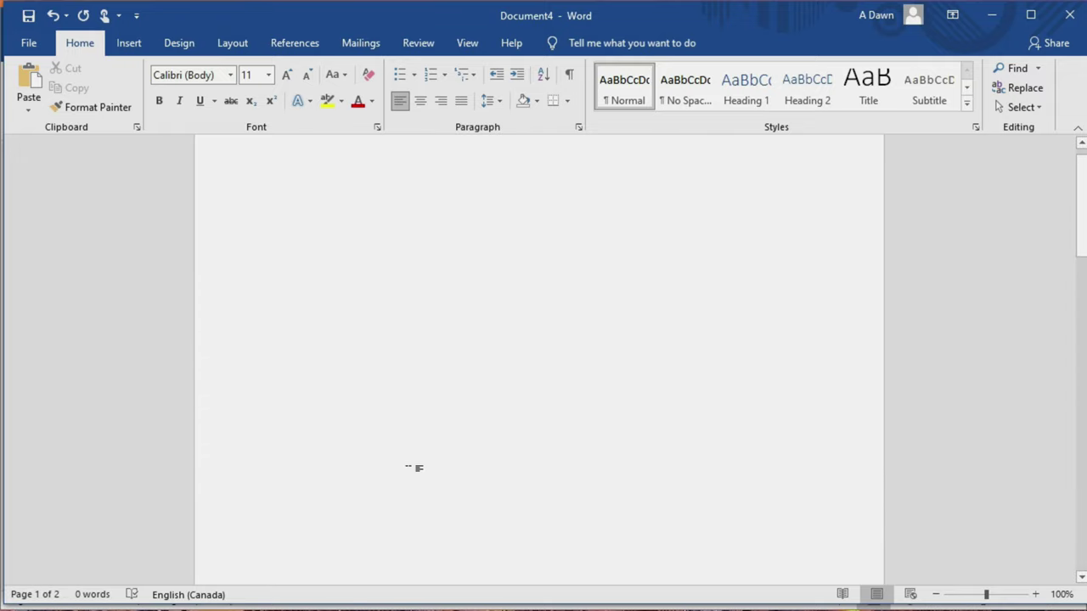
scroll(418, 463, up, 1)
scroll(417, 460, down, 10)
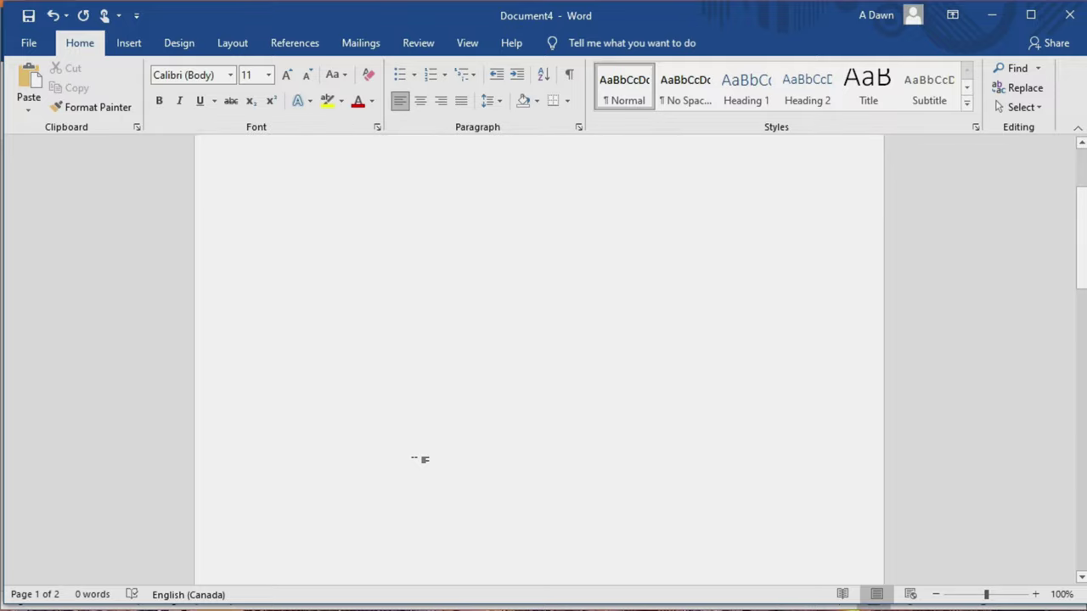
scroll(422, 458, down, 3)
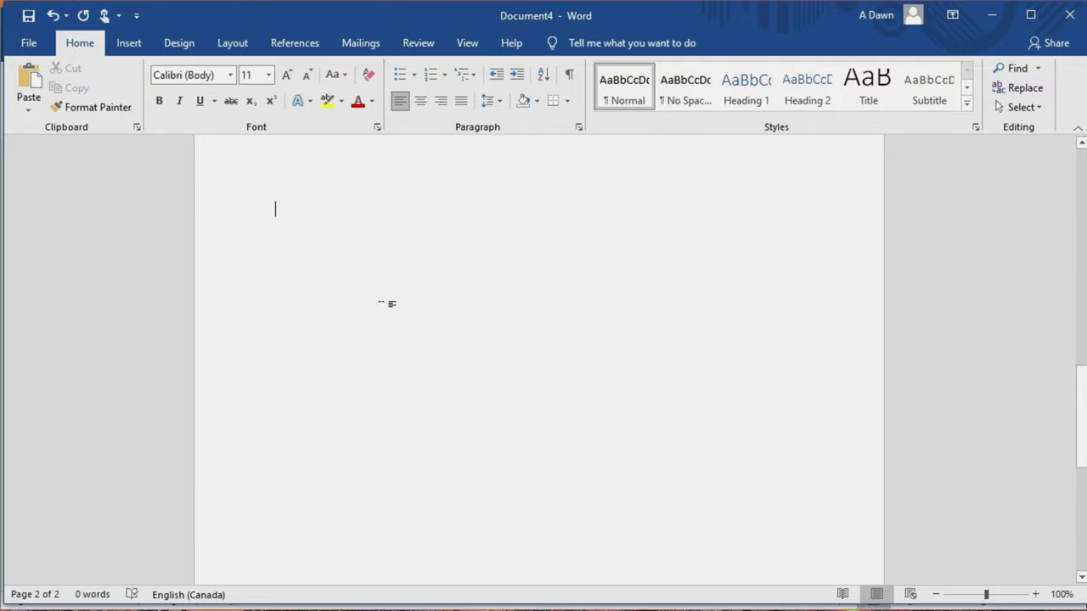
click(335, 215)
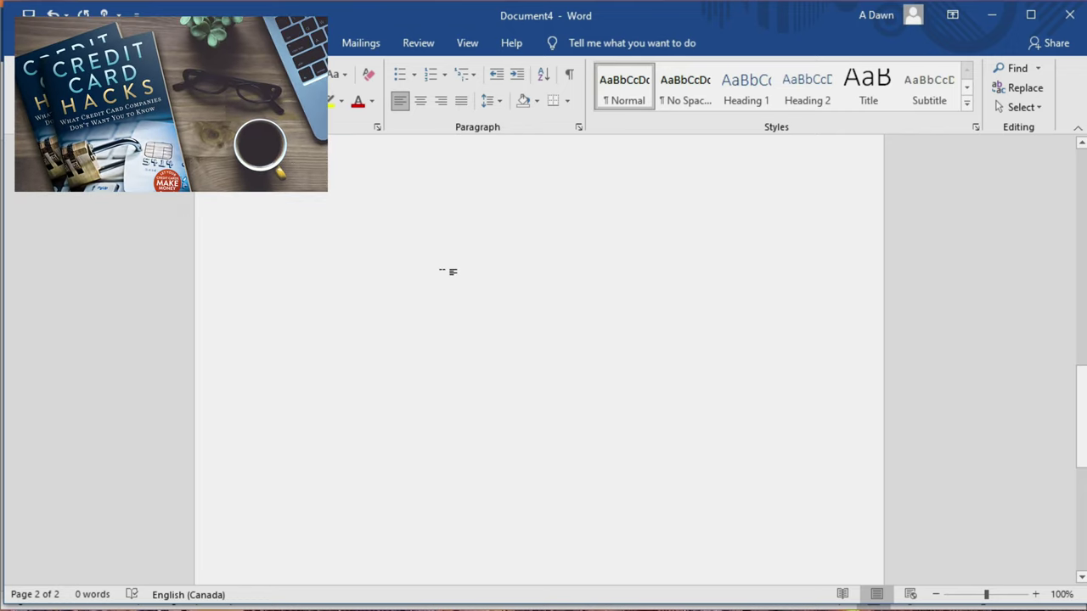
scroll(450, 282, up, 2)
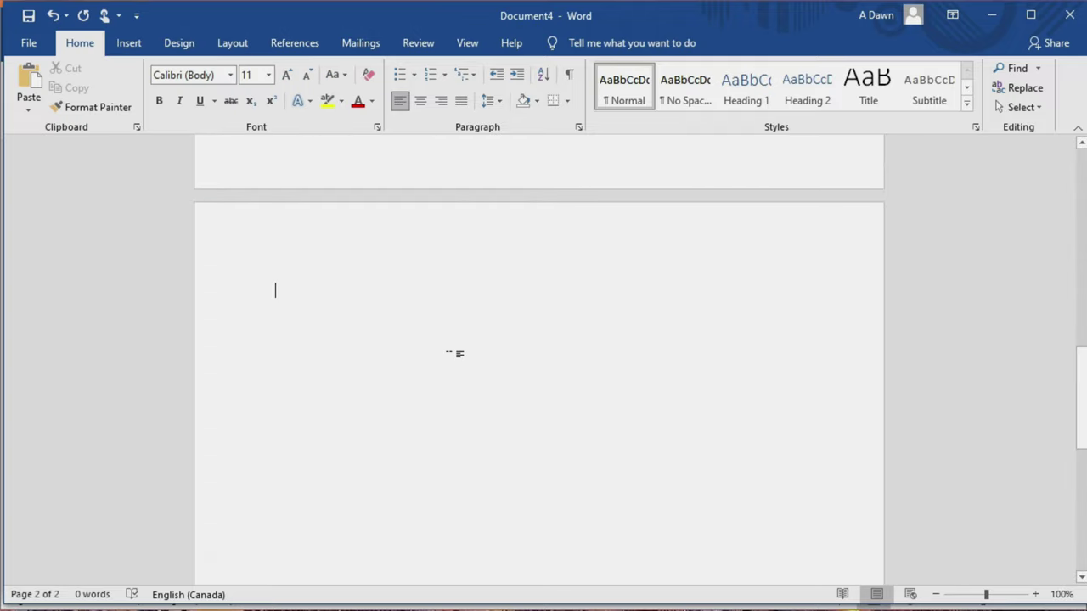
key(BackSpace)
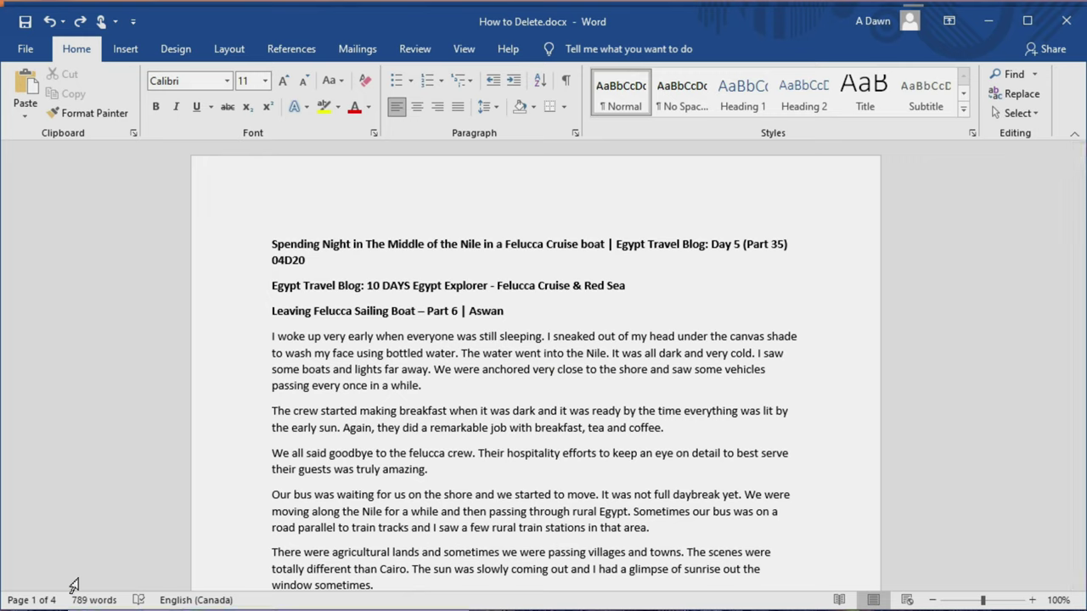
Step: Look through the pages of How to Delete.docx to find where the pyramid text ends
scroll(432, 376, down, 10)
scroll(459, 381, down, 15)
scroll(475, 388, down, 12)
scroll(579, 429, down, 10)
scroll(593, 433, down, 2)
scroll(588, 434, up, 7)
scroll(586, 435, up, 10)
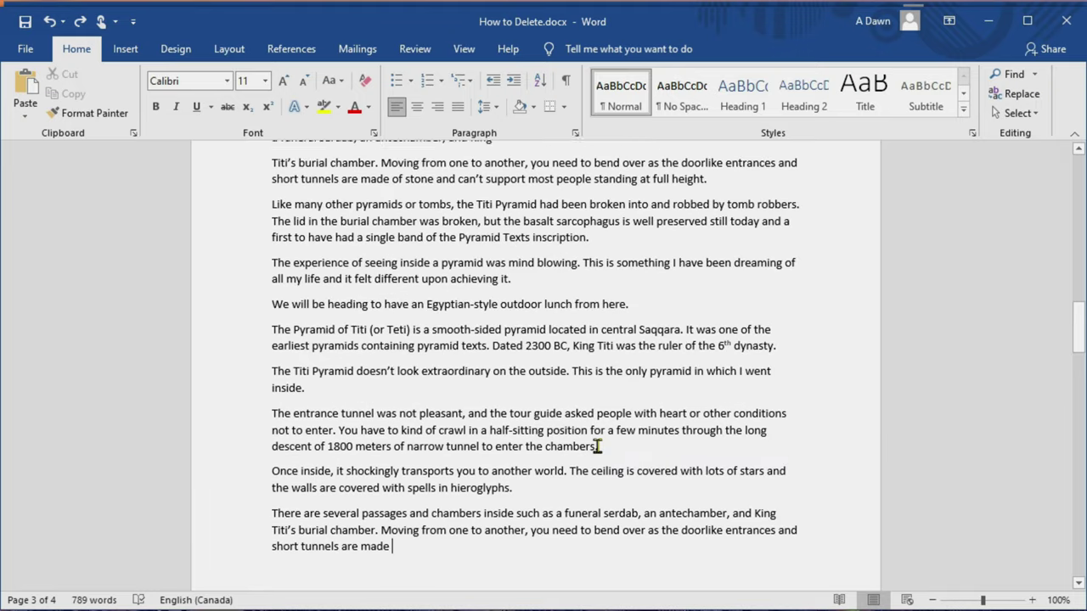
scroll(586, 450, down, 3)
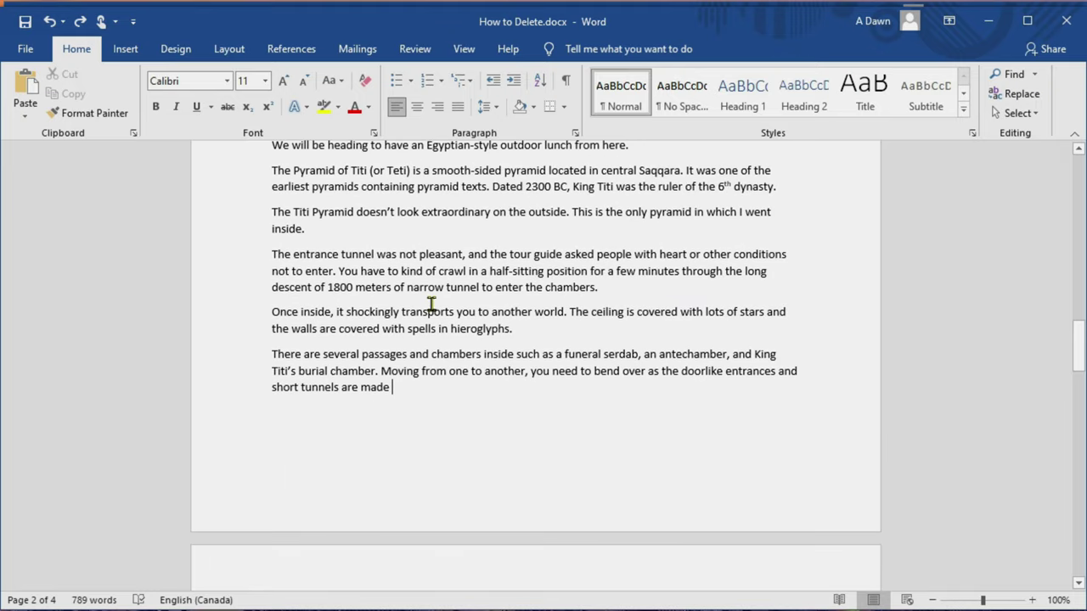
scroll(484, 318, up, 2)
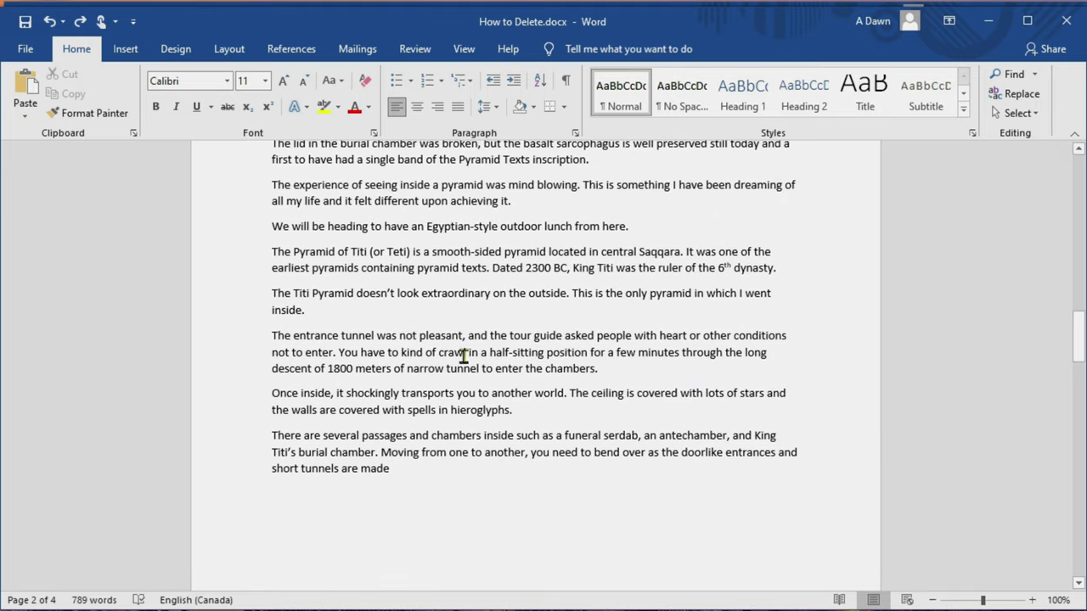
Step: Delete the end of the last pyramid paragraph backwards until its final sentence is cut to "Mov"
click(460, 270)
click(415, 478)
text(.)
key(BackSpace)
key(BackSpace)
key(BackSpace)
key(BackSpace)
key(BackSpace)
key(BackSpace)
key(BackSpace)
key(BackSpace)
key(BackSpace)
key(BackSpace)
key(BackSpace)
key(BackSpace)
key(BackSpace)
key(BackSpace)
key(BackSpace)
key(BackSpace)
key(BackSpace)
key(BackSpace)
key(BackSpace)
key(BackSpace)
key(BackSpace)
key(BackSpace)
key(BackSpace)
key(BackSpace)
key(BackSpace)
key(BackSpace)
key(BackSpace)
key(BackSpace)
key(BackSpace)
key(BackSpace)
key(BackSpace)
key(BackSpace)
key(BackSpace)
key(BackSpace)
key(BackSpace)
key(BackSpace)
key(BackSpace)
key(BackSpace)
key(BackSpace)
key(BackSpace)
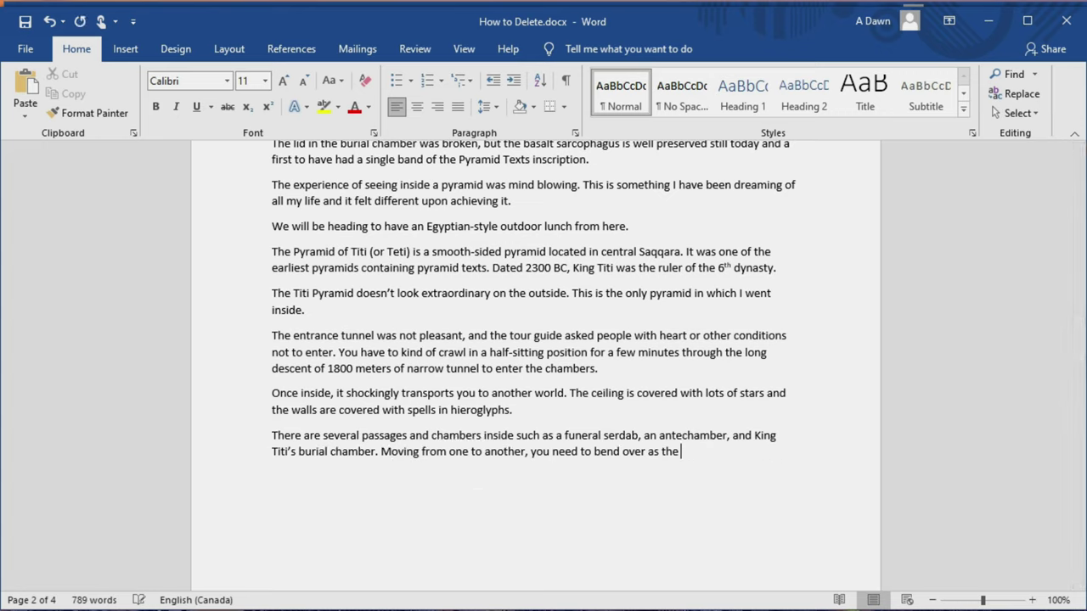
key(BackSpace)
key(BackSpace)
key(BackSpace)
key(BackSpace)
key(BackSpace)
key(BackSpace)
key(BackSpace)
key(BackSpace)
key(BackSpace)
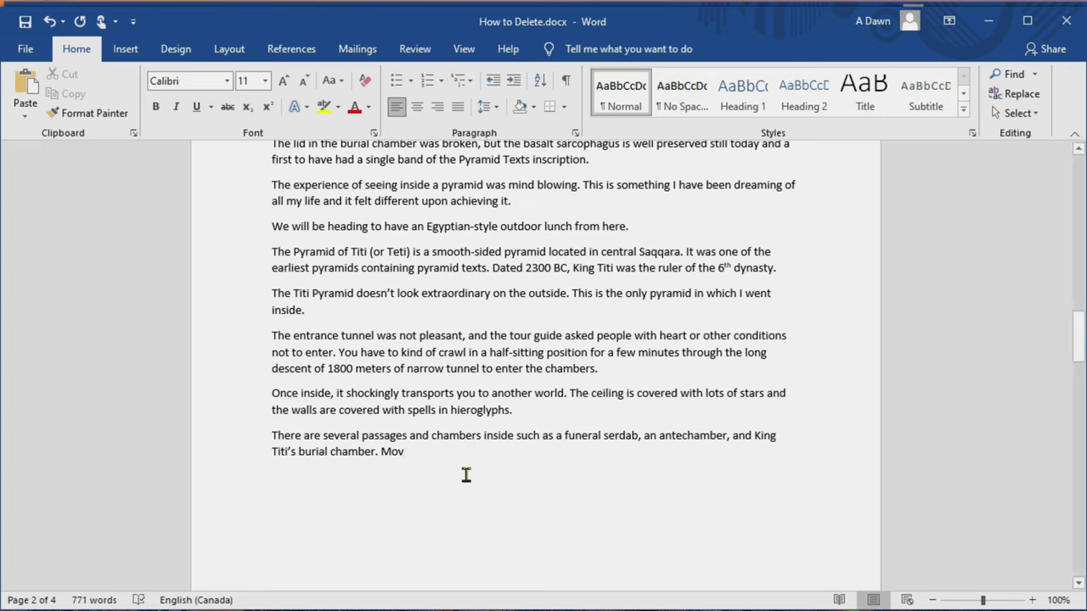
Step: Delete all remaining pyramid text, from the heading "The Great Pyramids of Giza" through "Mov", plus one empty line before it
scroll(460, 476, up, 1)
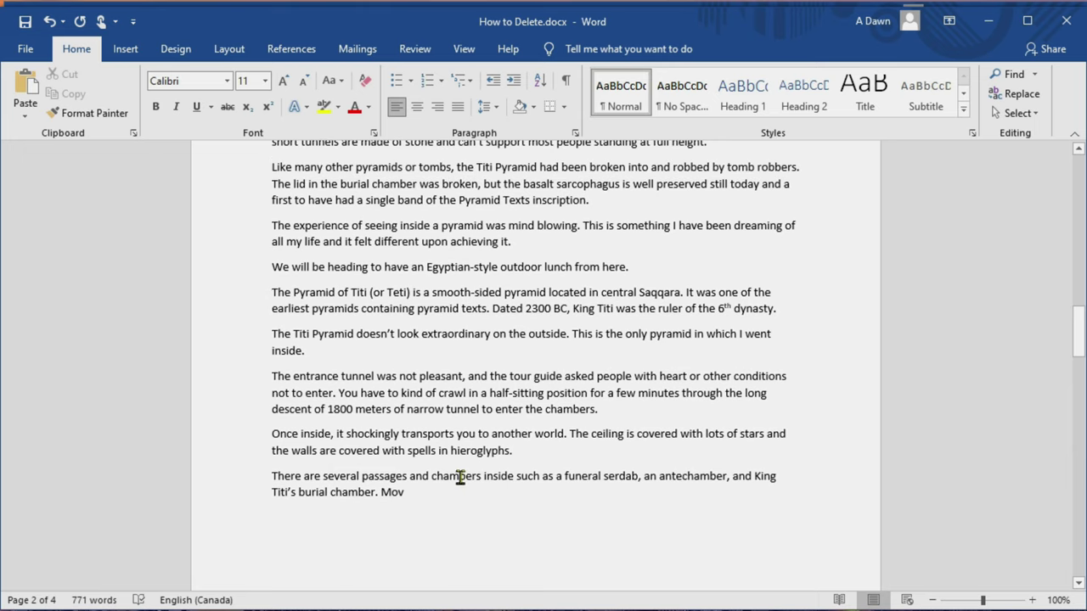
drag(419, 496, 261, 269)
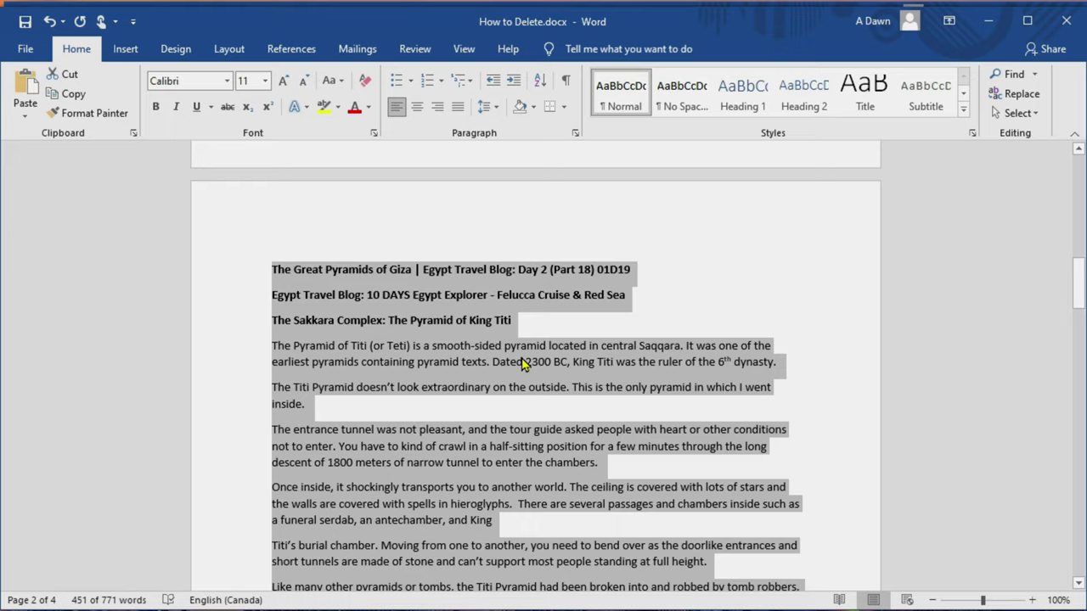
key(Delete)
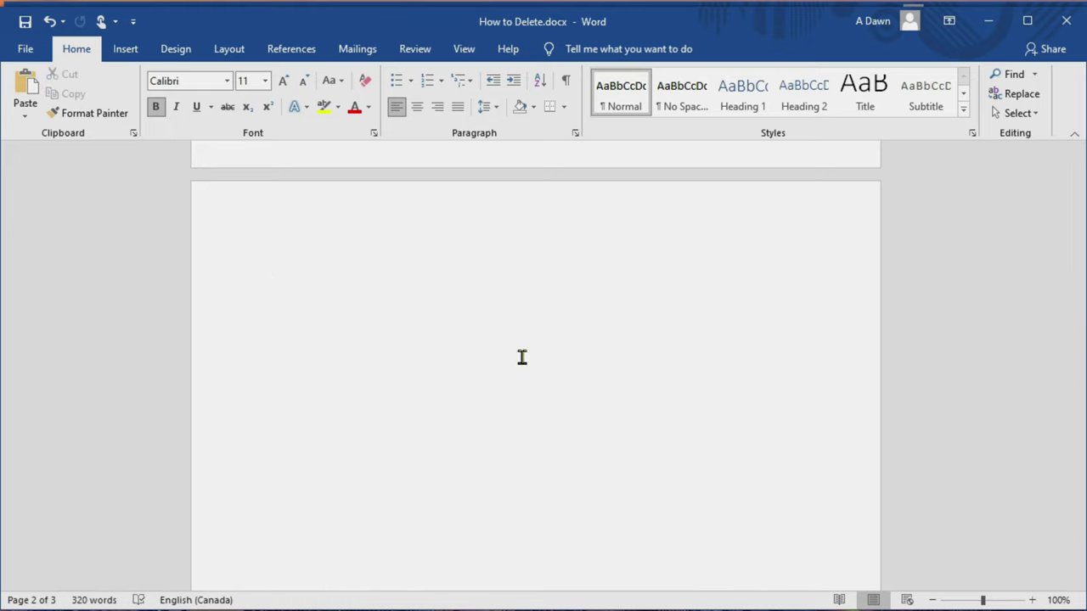
key(BackSpace)
Step: Check the document from the first page to the last for leftover blank pages
scroll(510, 369, up, 8)
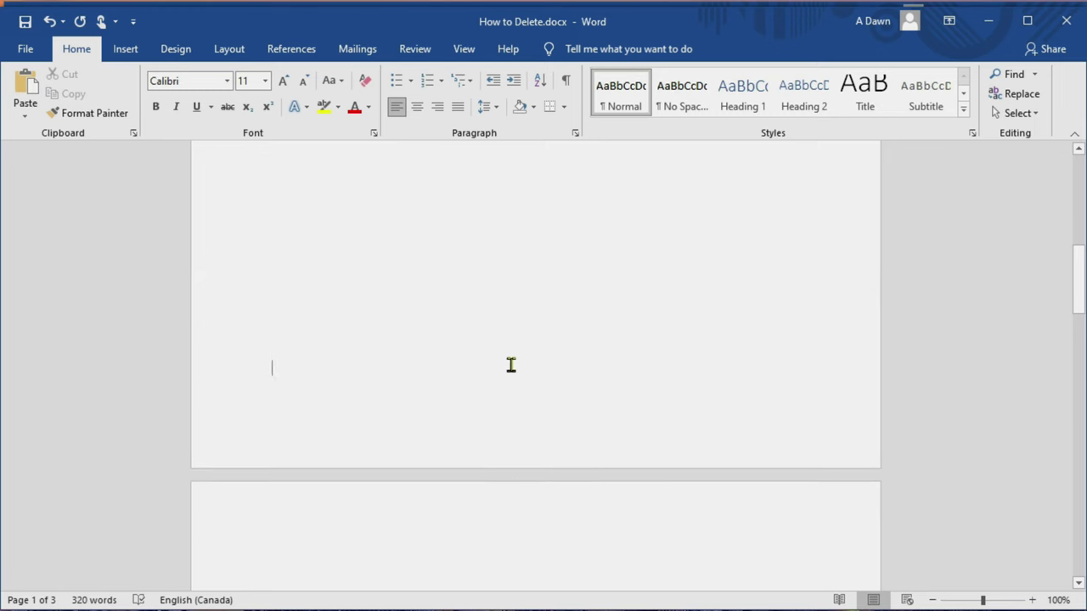
scroll(508, 374, down, 2)
scroll(510, 379, up, 10)
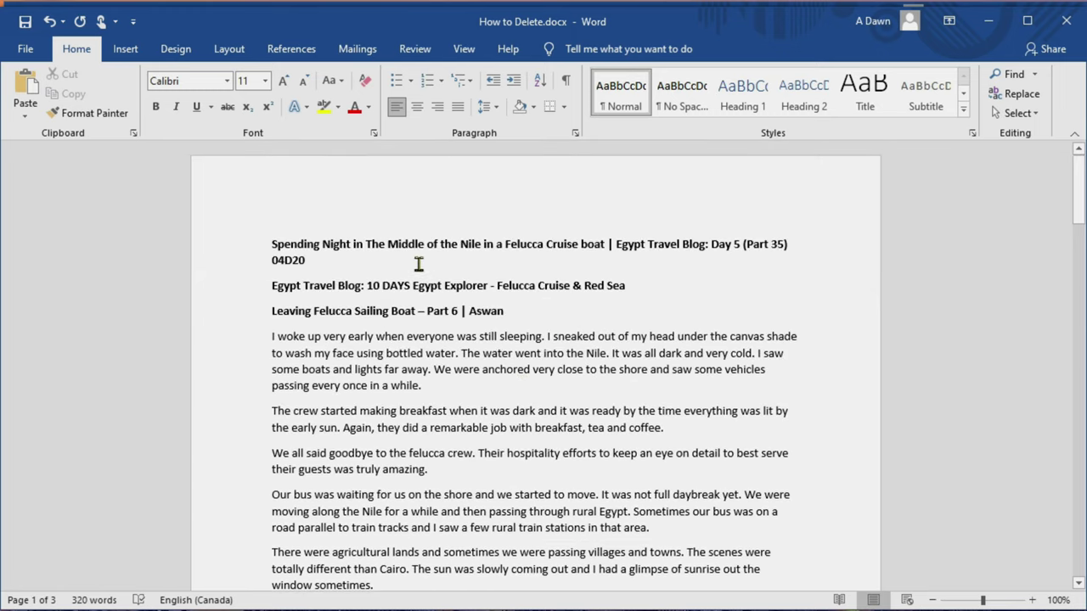
scroll(497, 286, down, 8)
scroll(458, 373, down, 9)
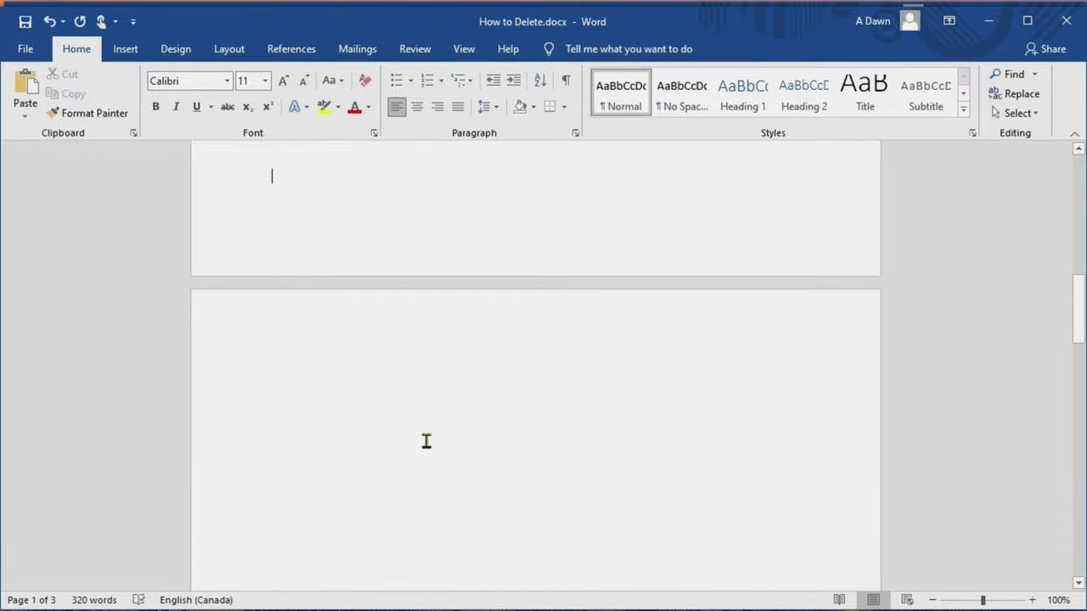
scroll(402, 408, down, 5)
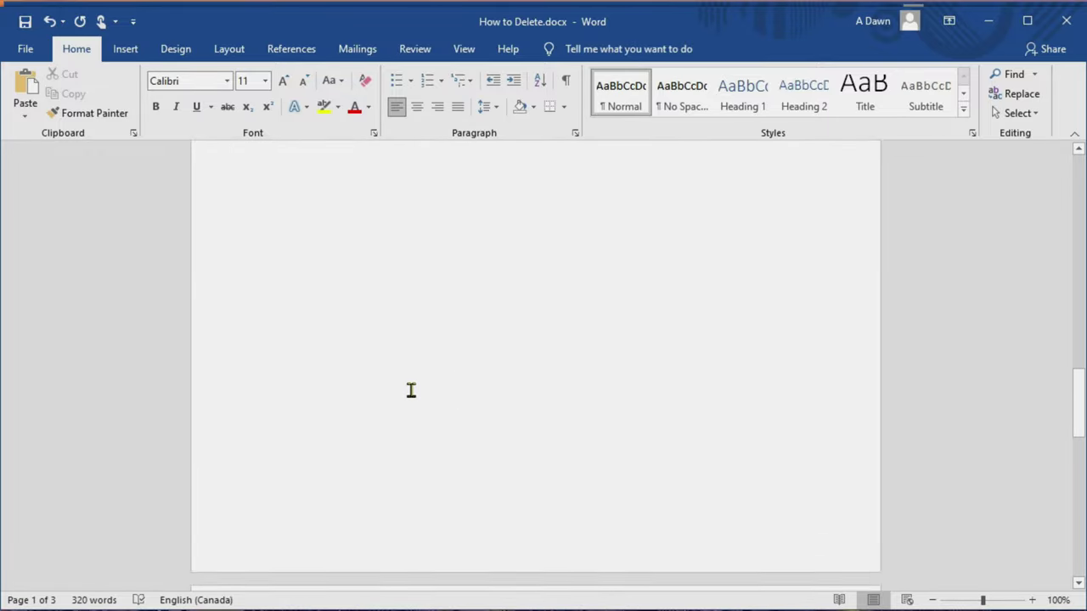
scroll(417, 383, down, 4)
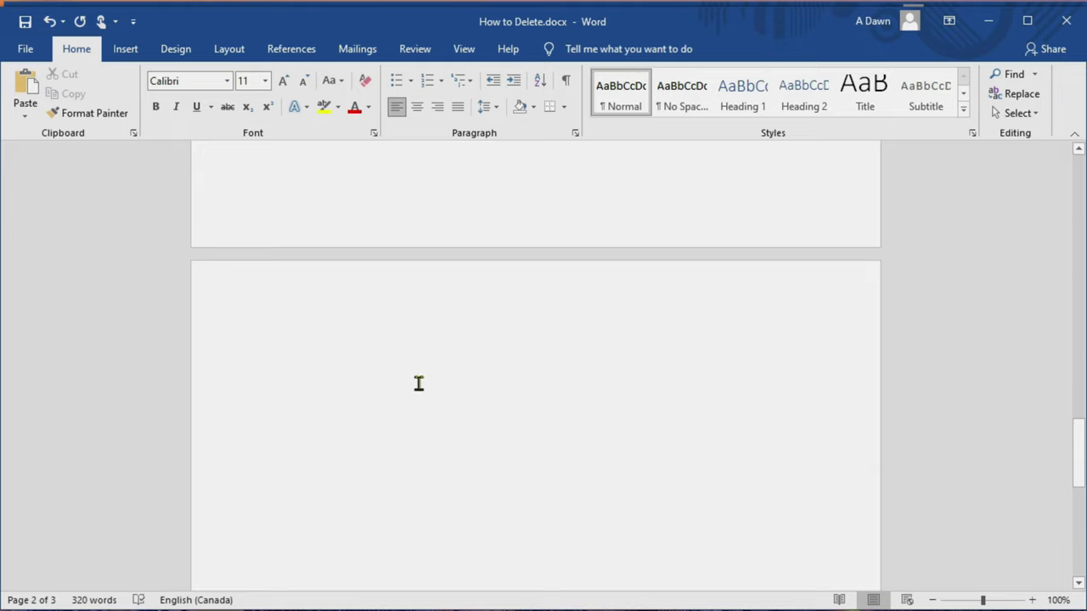
scroll(420, 383, down, 3)
scroll(420, 387, down, 5)
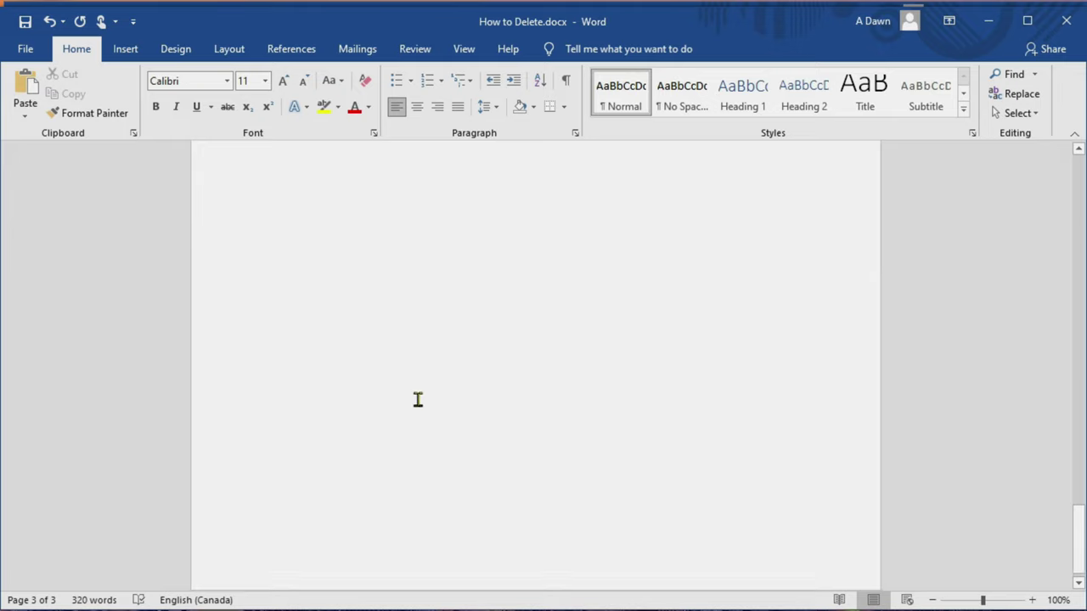
scroll(418, 399, down, 1)
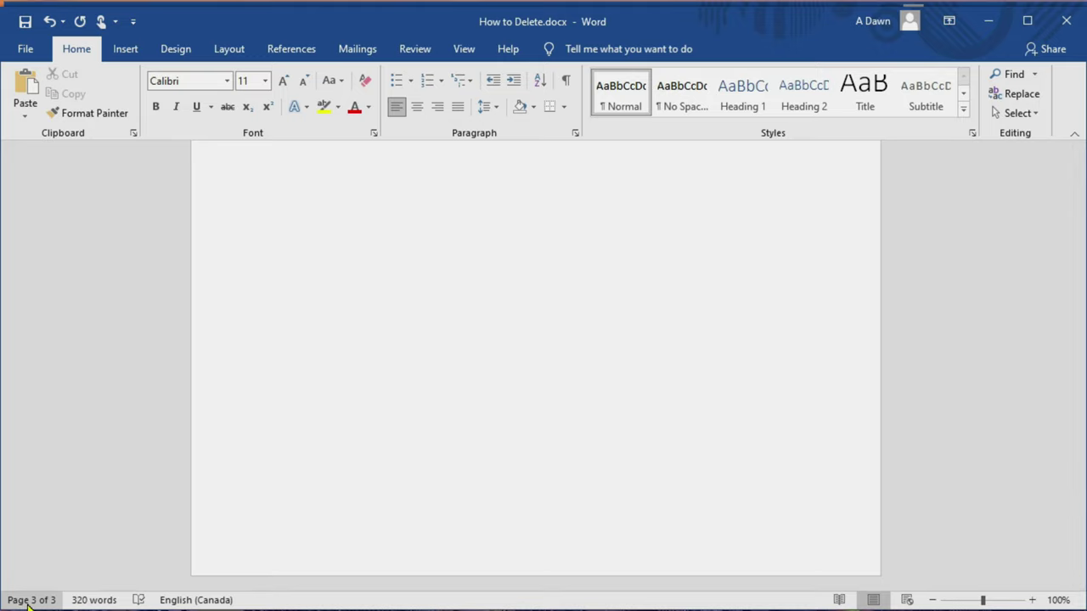
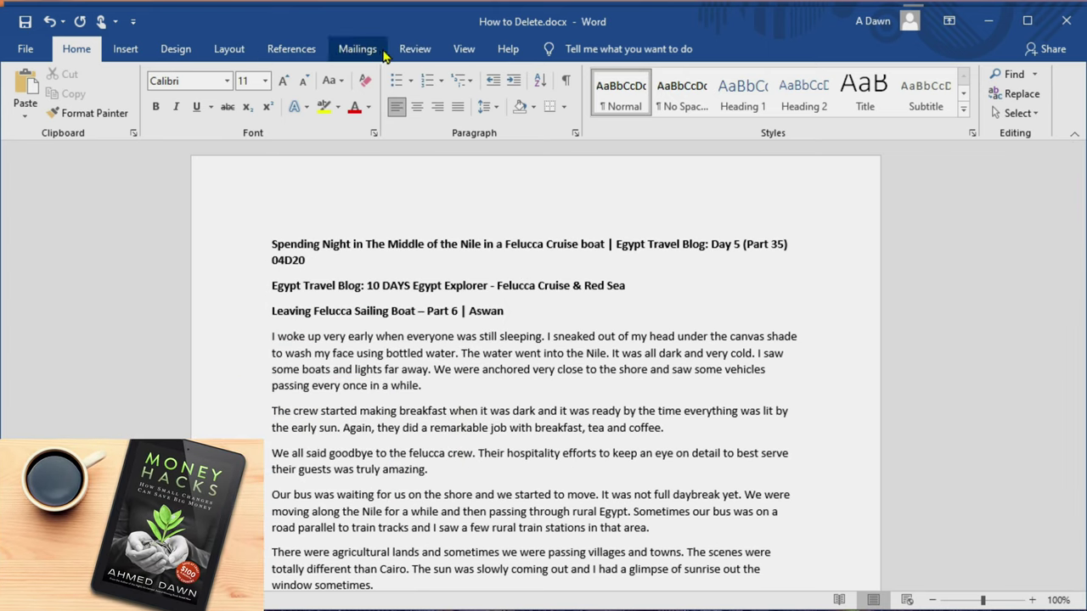
Step: Show the Navigation pane, view its headings list, and switch it to page thumbnails
click(464, 50)
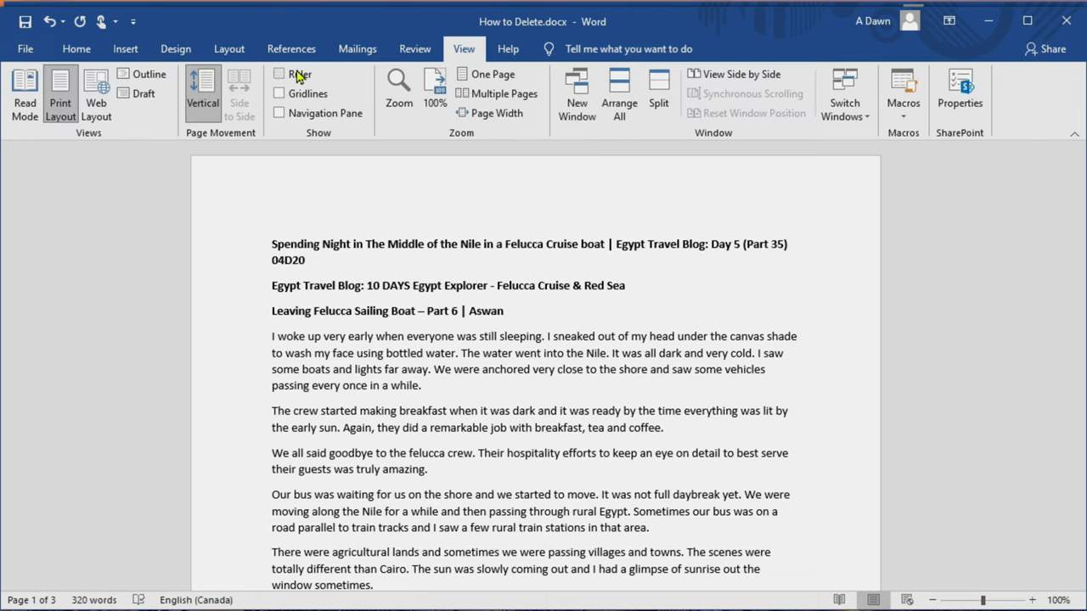
click(280, 116)
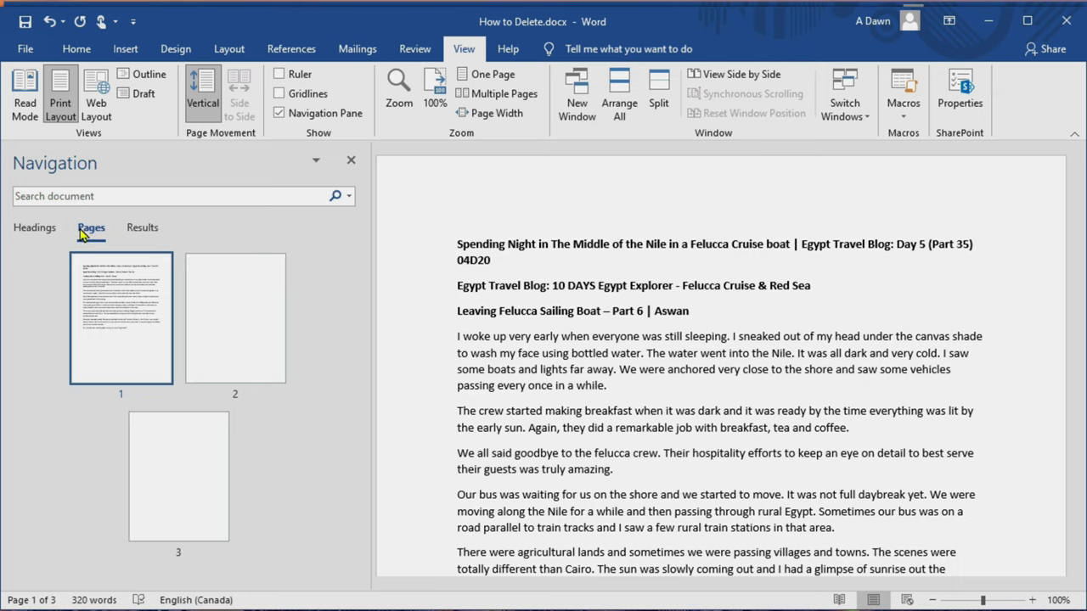
click(34, 231)
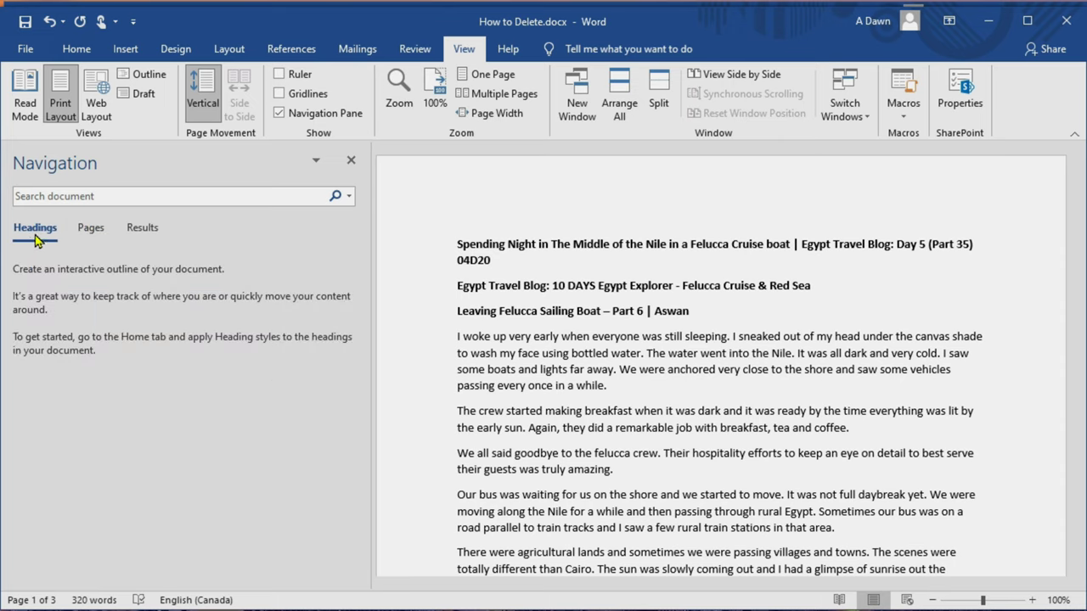
click(92, 233)
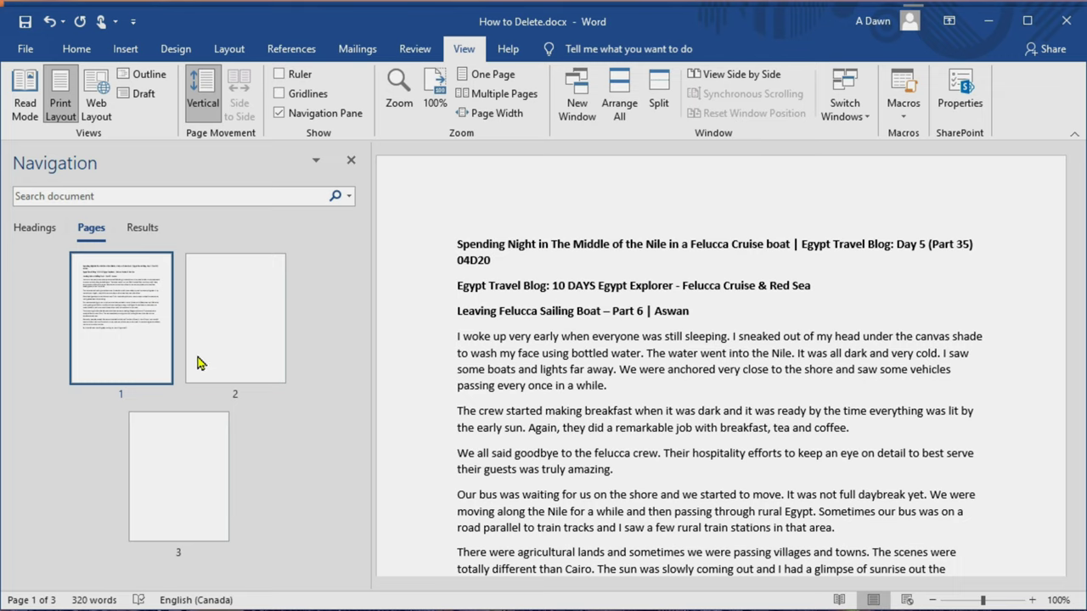
Step: Go to blank page 2 through its thumbnail, remove one blank page, and select the remaining blank page's thumbnail
click(241, 316)
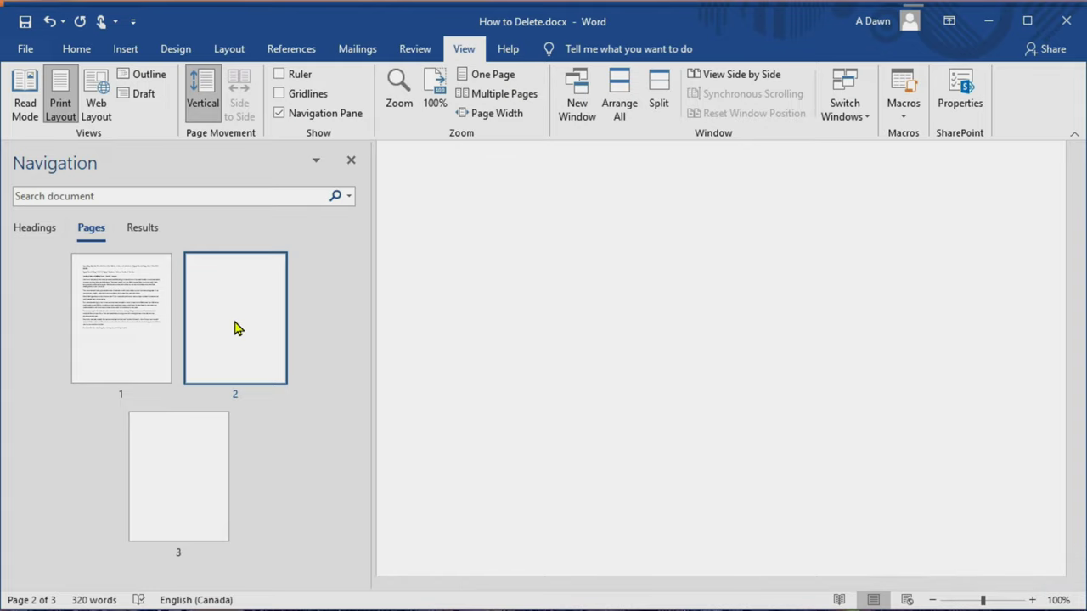
key(Up)
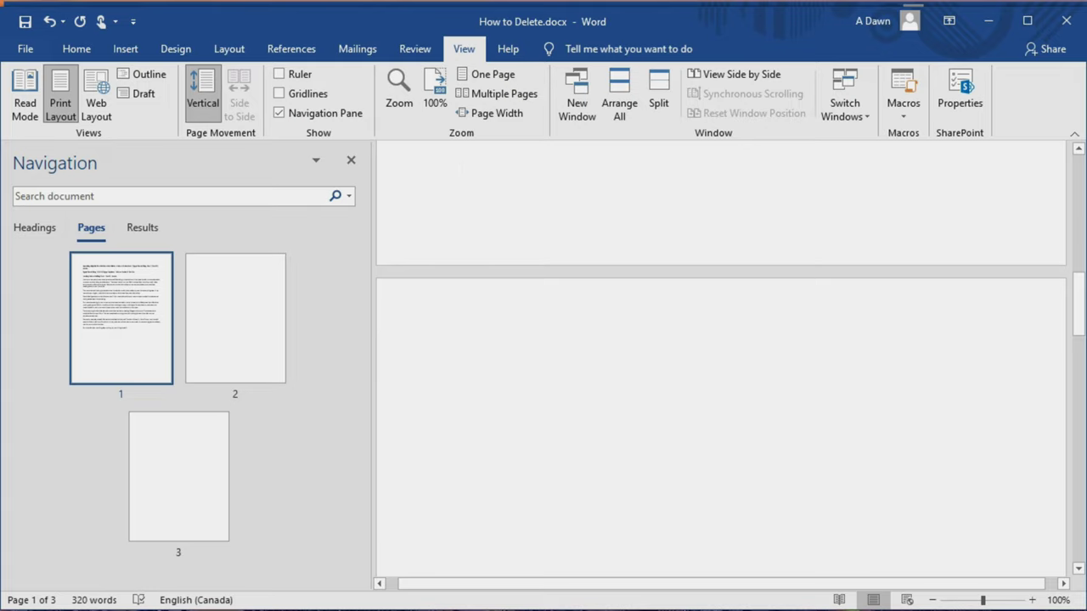
key(Delete)
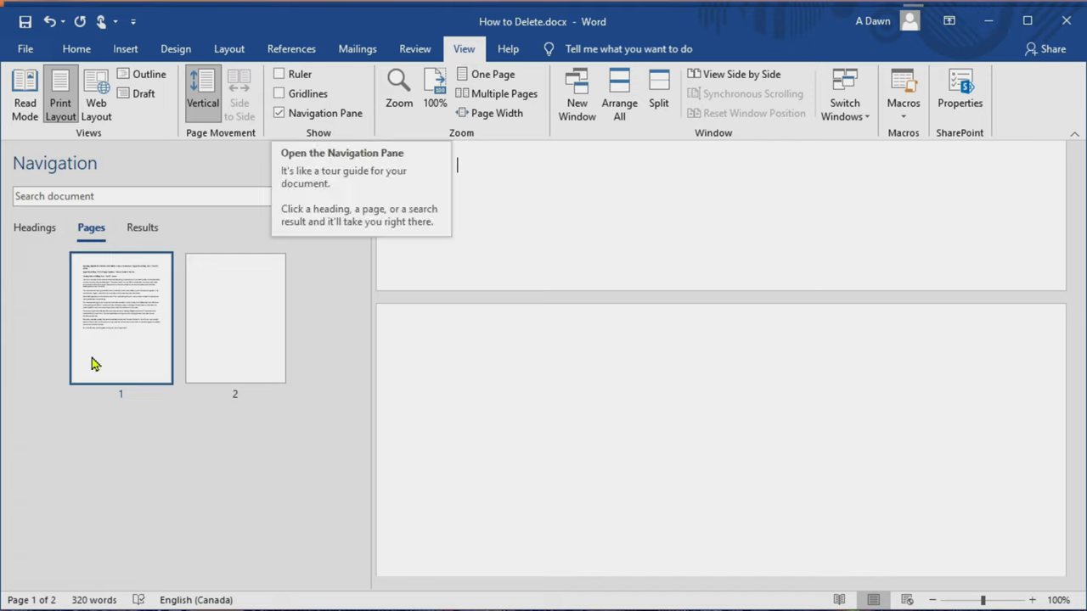
click(228, 318)
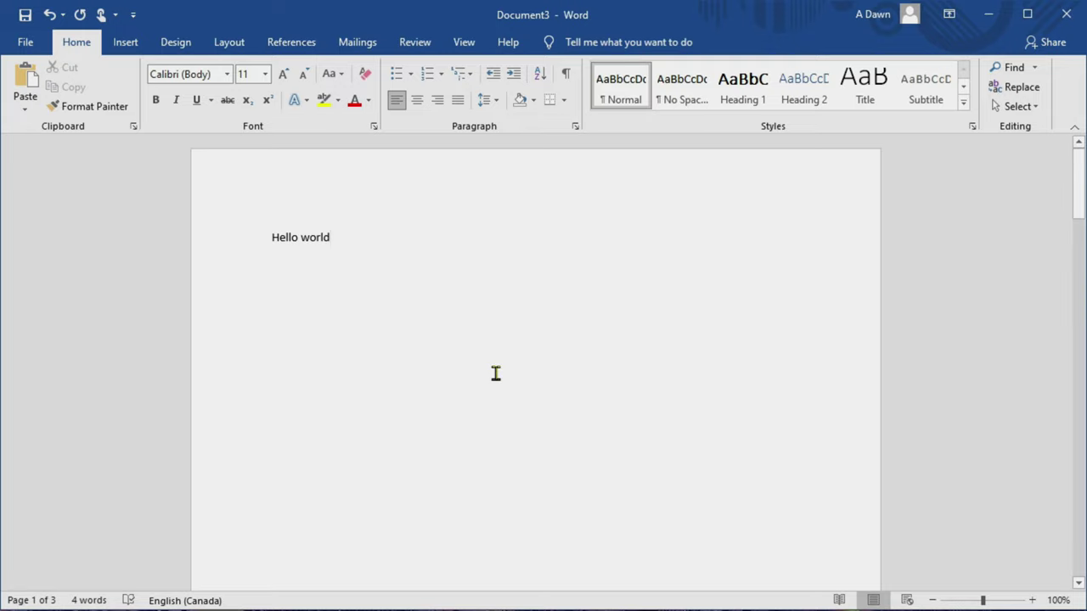
Step: Look through the document from the first "Hello world" page to the last to find the blank page between them
scroll(496, 374, down, 20)
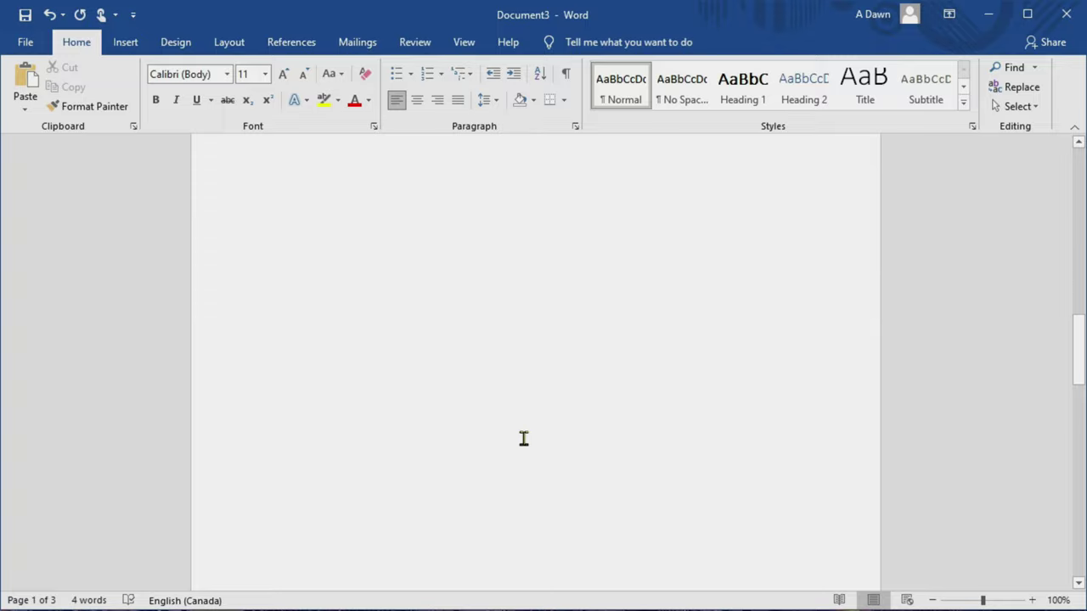
scroll(524, 438, down, 10)
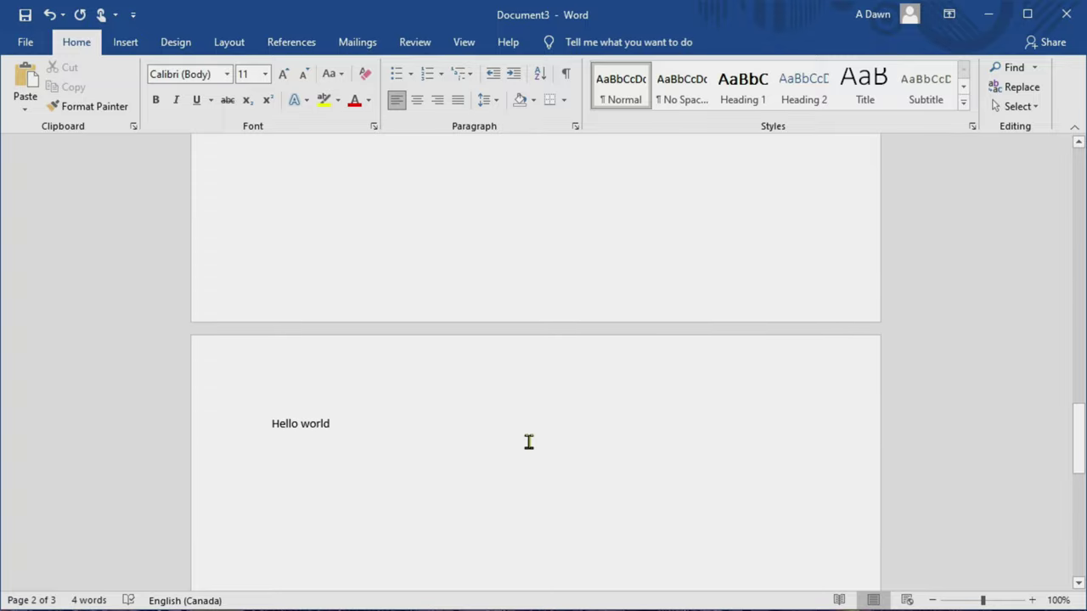
scroll(528, 441, up, 9)
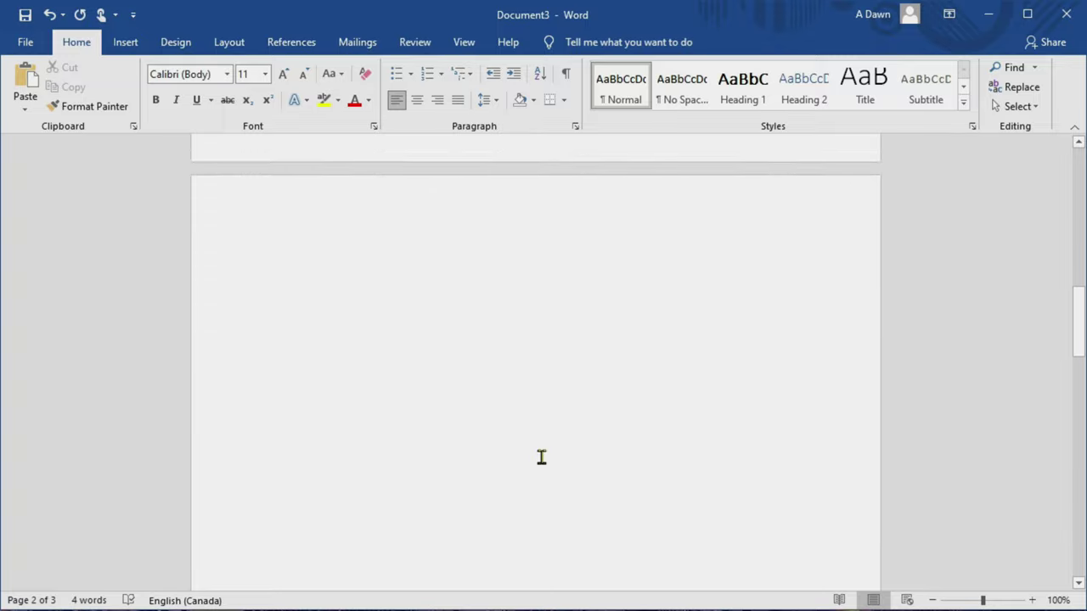
scroll(541, 458, up, 4)
scroll(543, 459, down, 5)
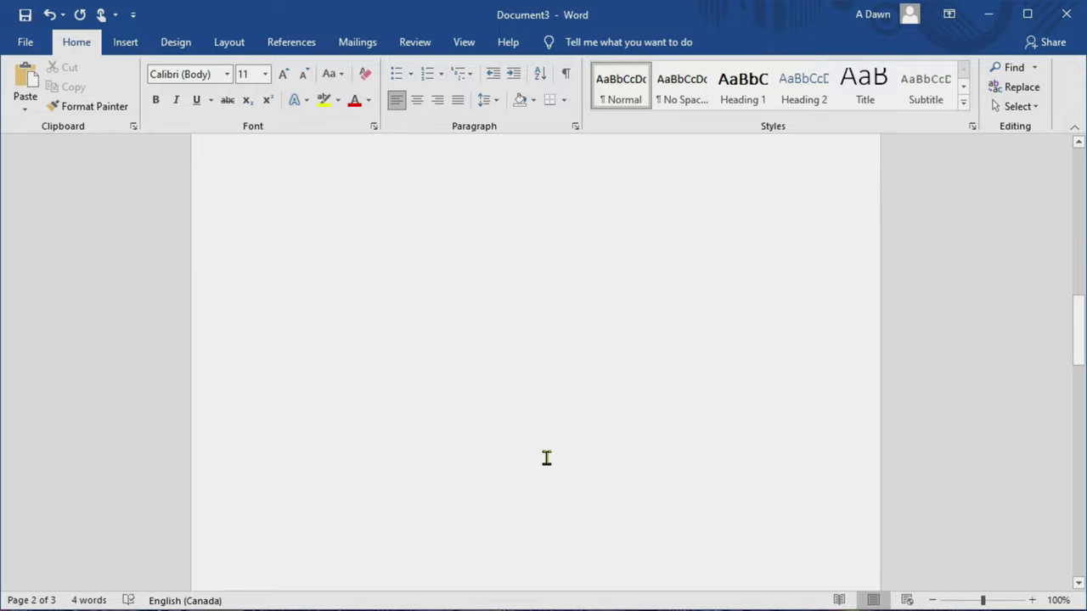
scroll(547, 458, up, 15)
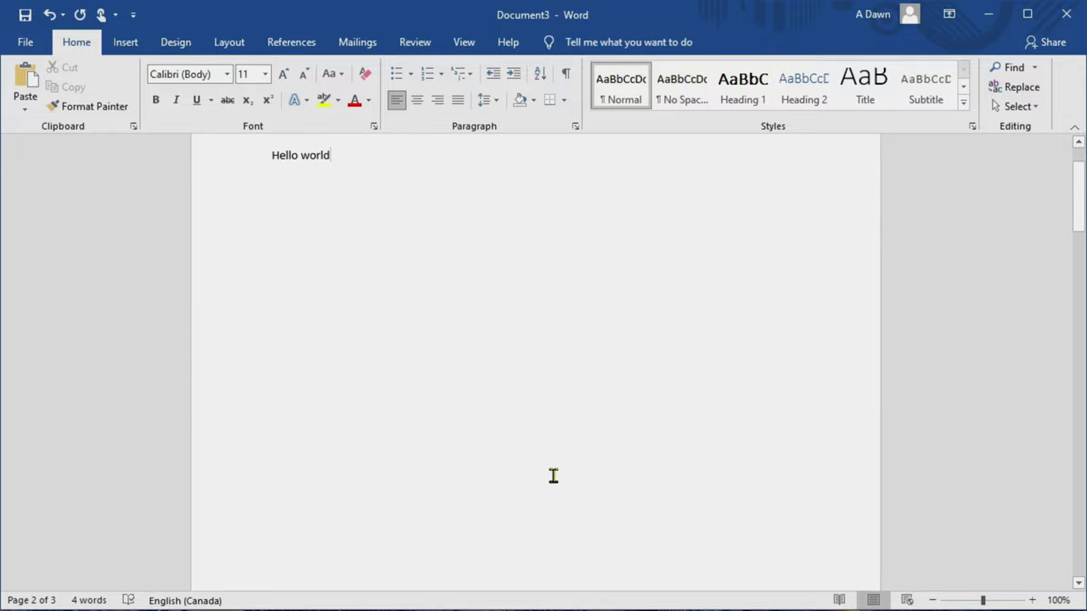
scroll(563, 520, up, 2)
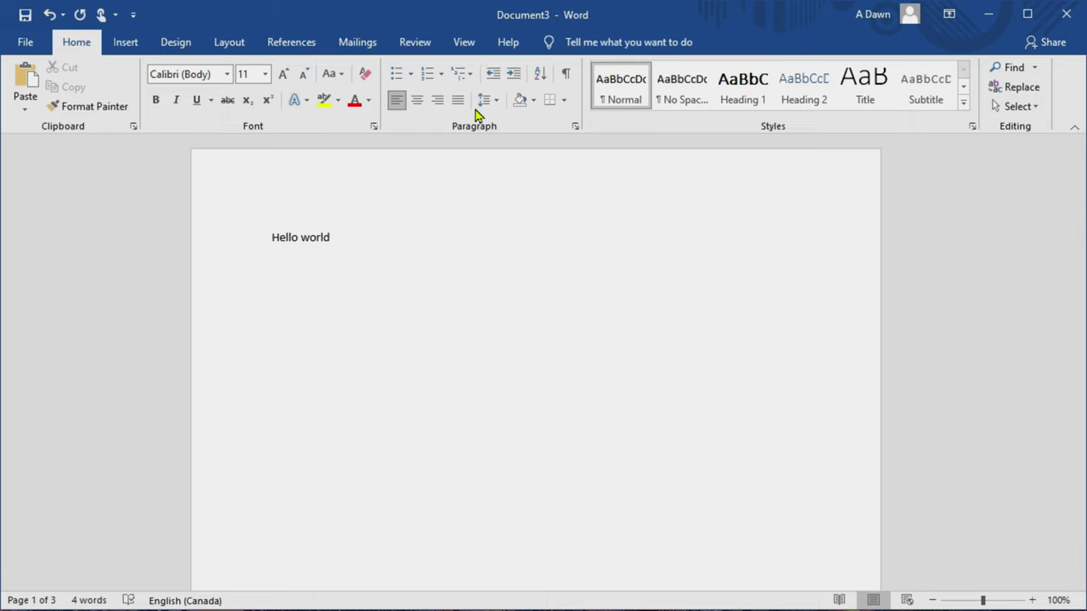
Step: Show the paragraph marks and hidden formatting symbols, and place the cursor at the page break on blank page 2
click(567, 75)
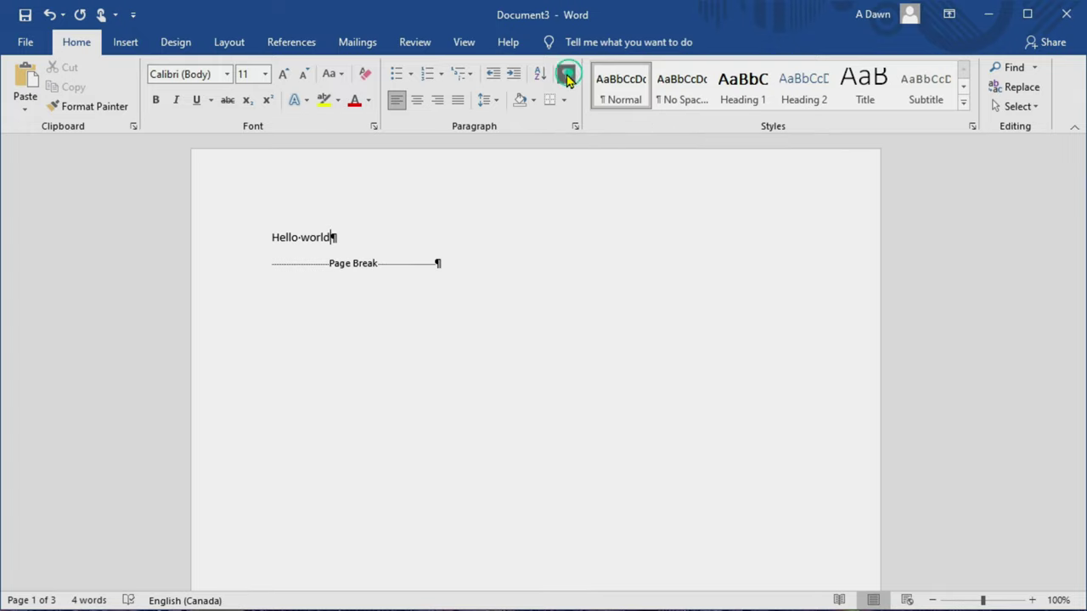
scroll(559, 387, down, 1)
scroll(559, 387, down, 10)
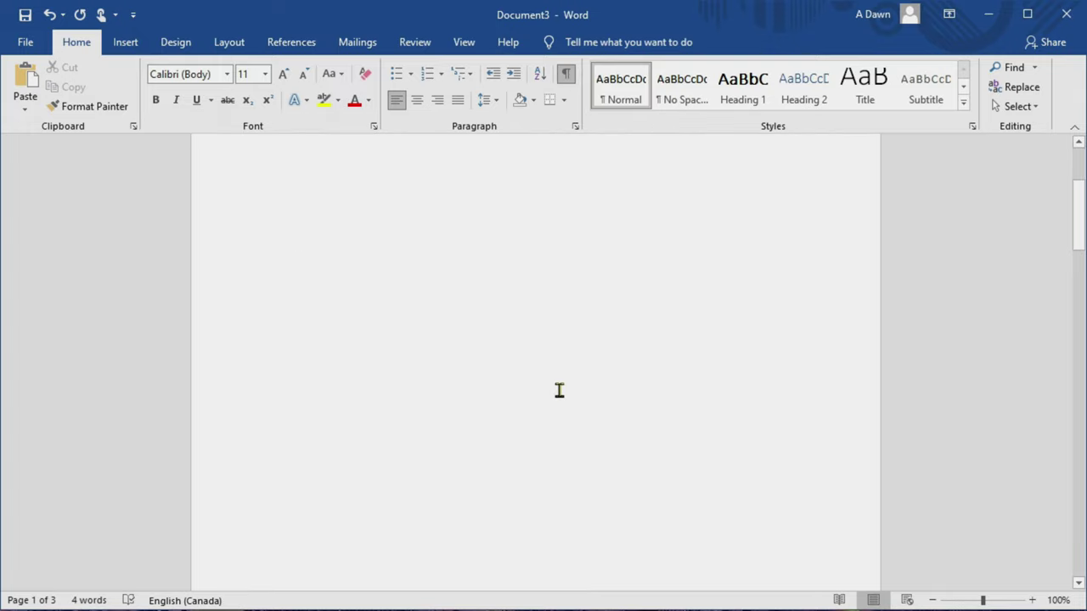
scroll(554, 398, down, 1)
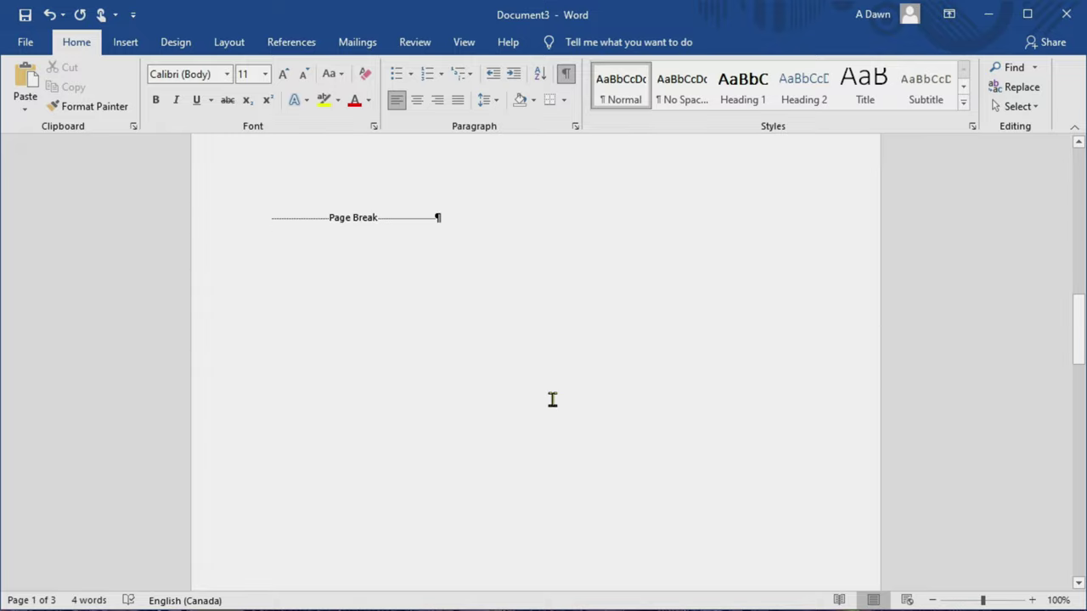
click(445, 197)
key(ctrl+v)
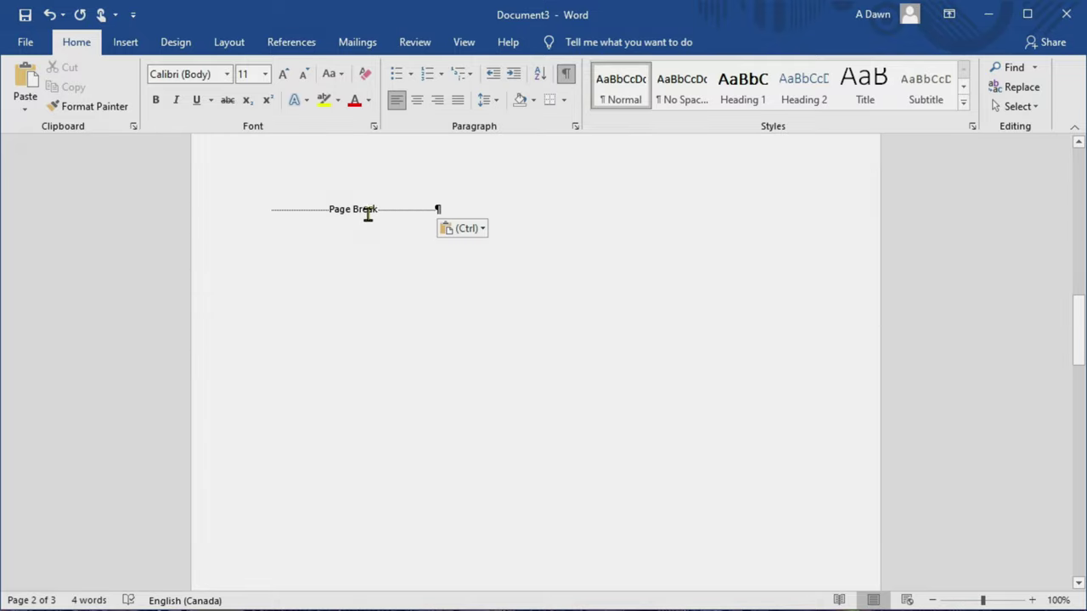
Step: Select the page break line on blank page 2 and delete it to remove that page
scroll(434, 357, down, 8)
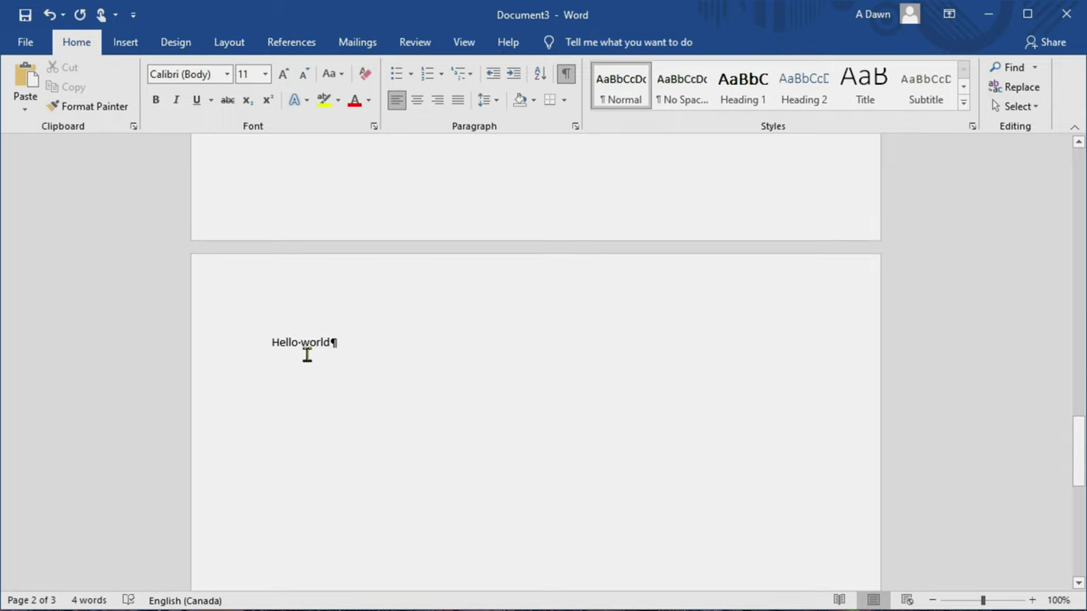
scroll(466, 343, up, 6)
scroll(467, 352, up, 5)
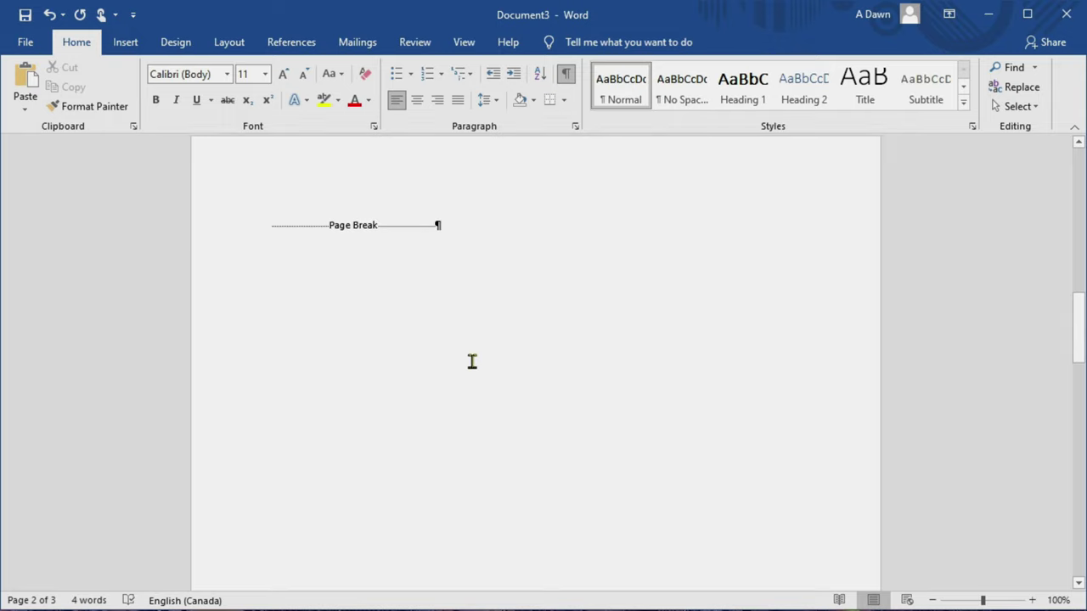
scroll(527, 365, down, 2)
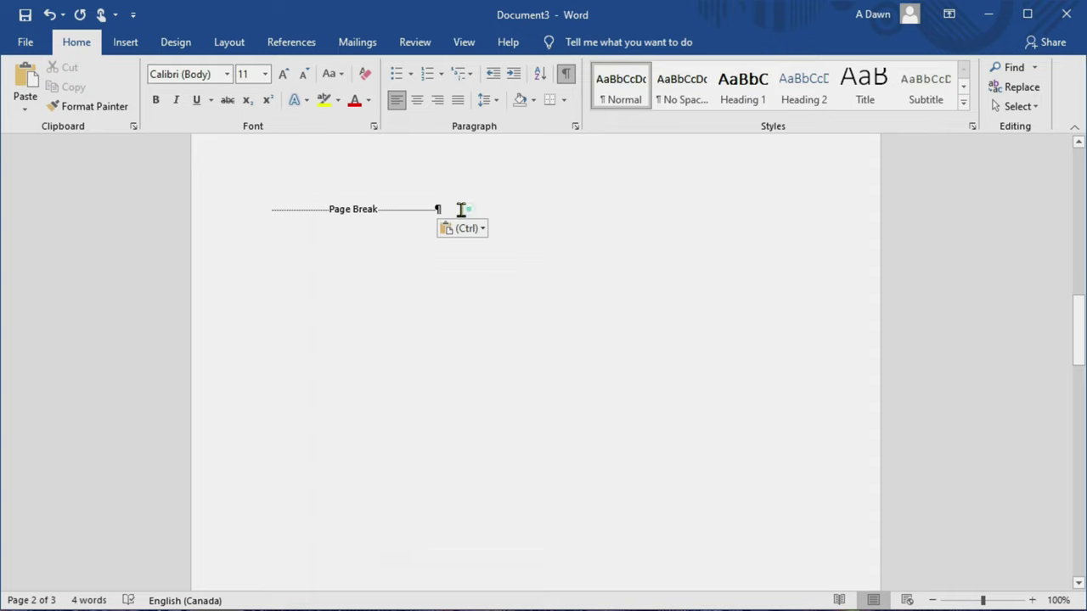
click(358, 211)
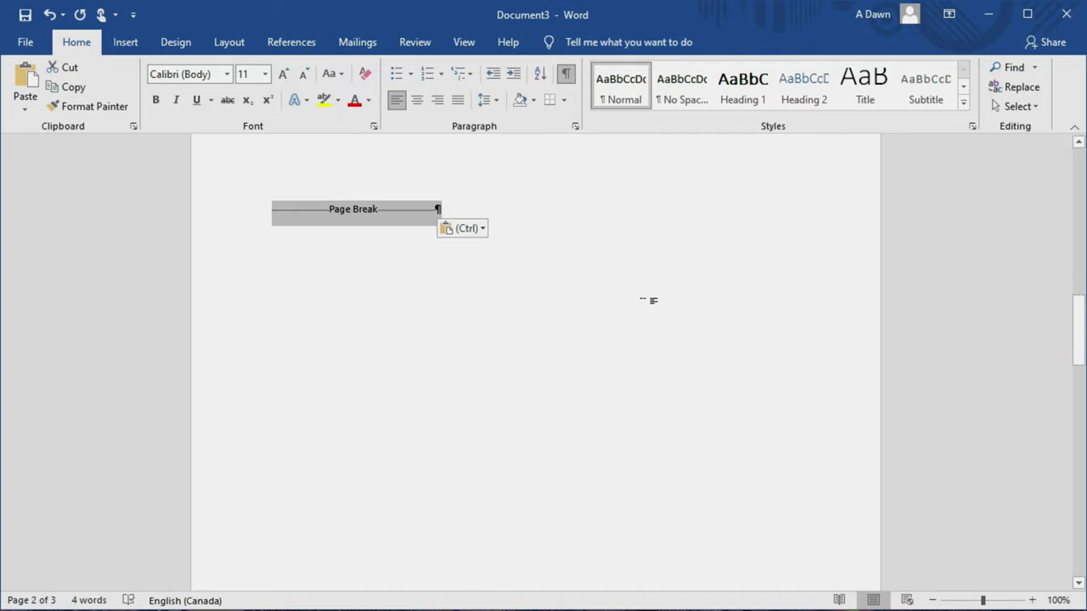
key(Delete)
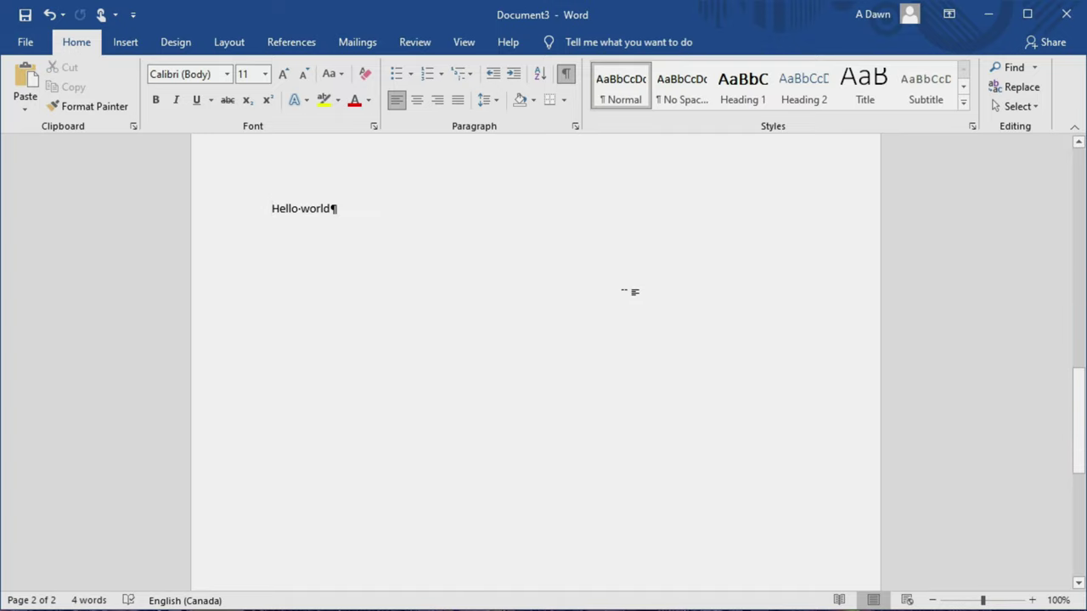
Step: Check both "Hello world" pages and the space between them for any remaining blank page
scroll(629, 292, down, 5)
scroll(617, 300, up, 15)
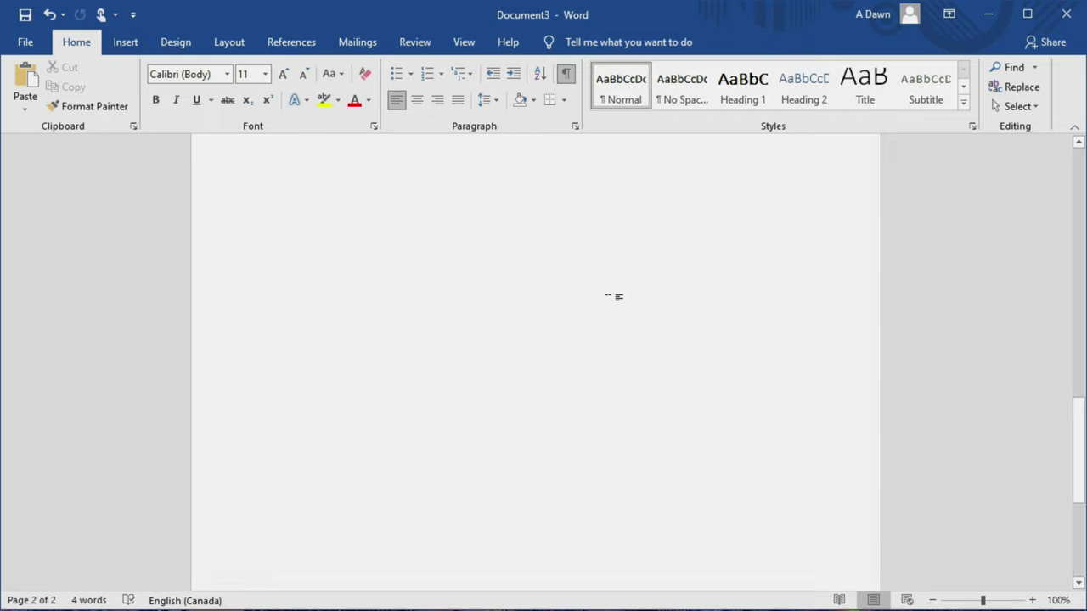
scroll(613, 294, up, 3)
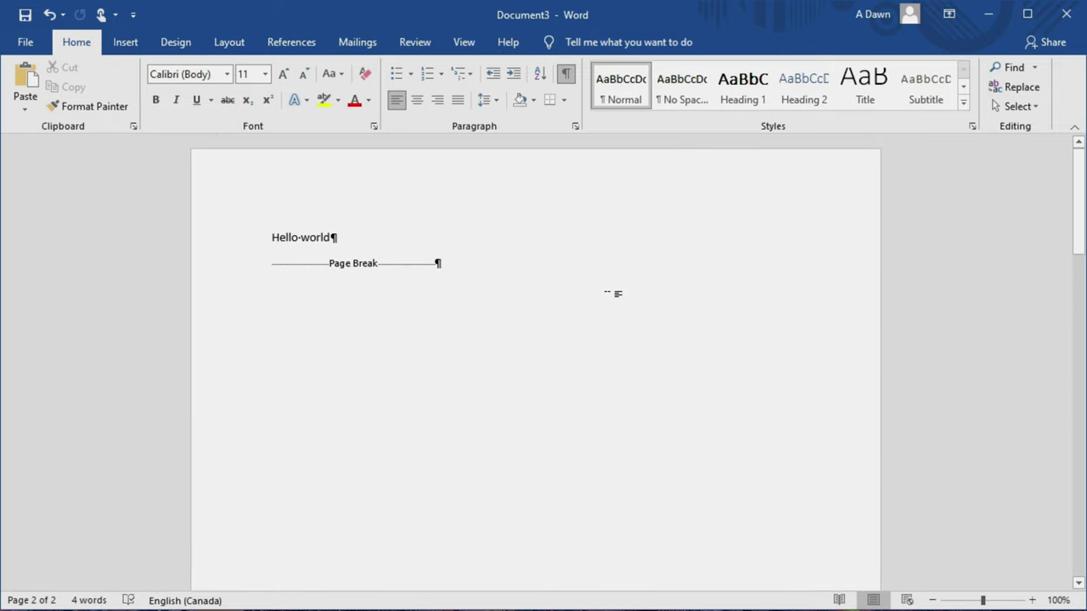
scroll(583, 383, down, 10)
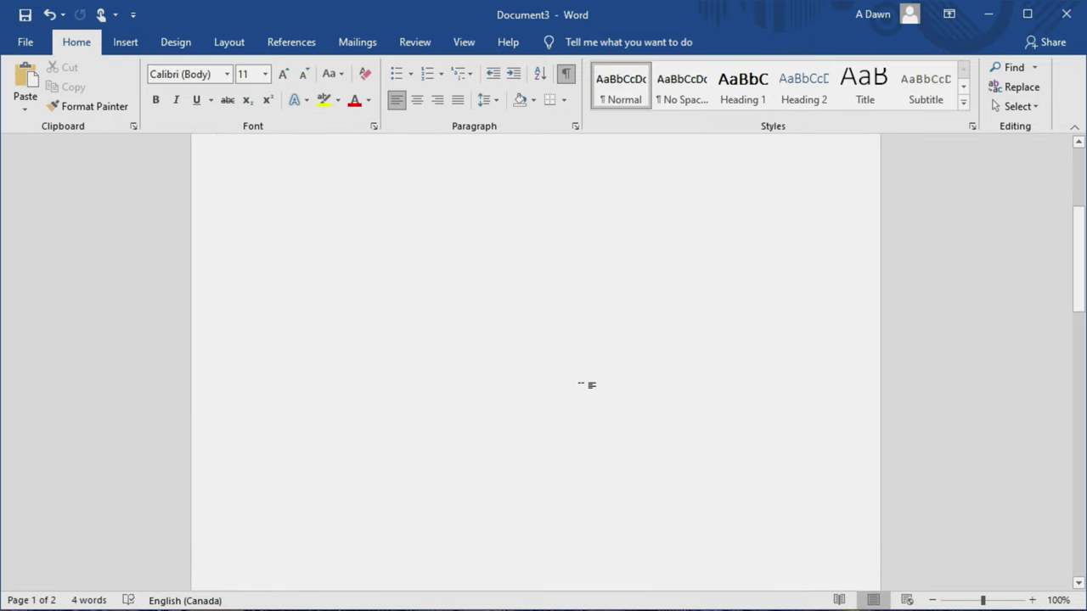
scroll(577, 385, down, 1)
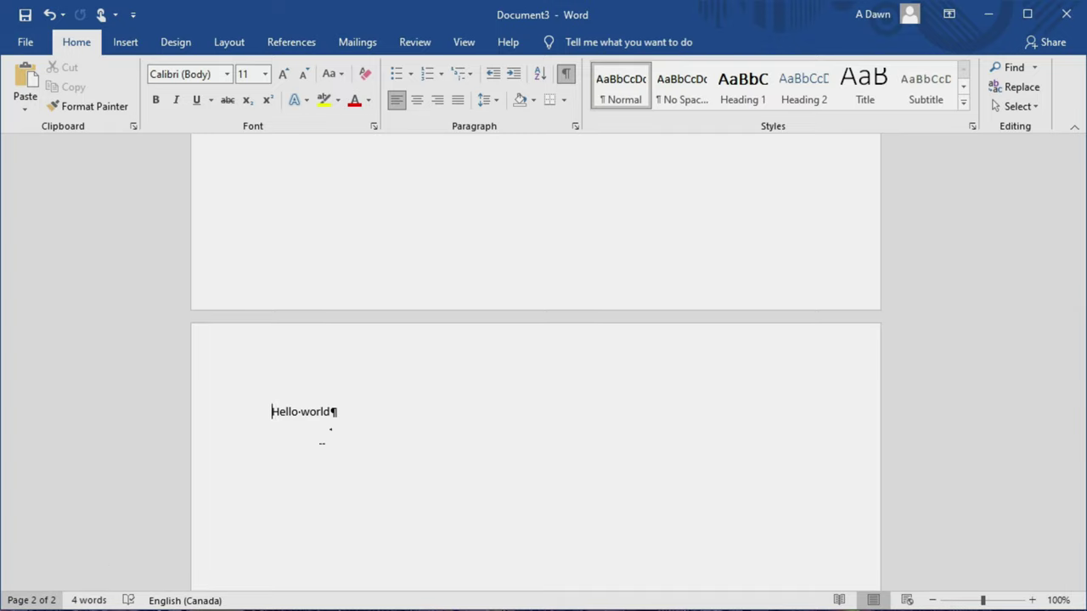
scroll(608, 336, up, 15)
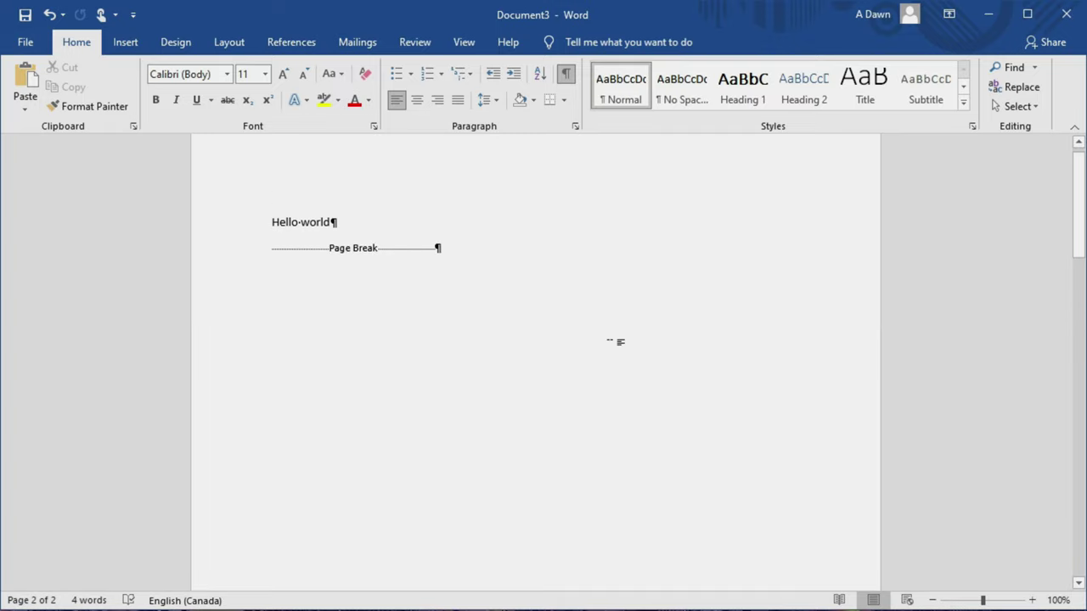
scroll(617, 340, up, 1)
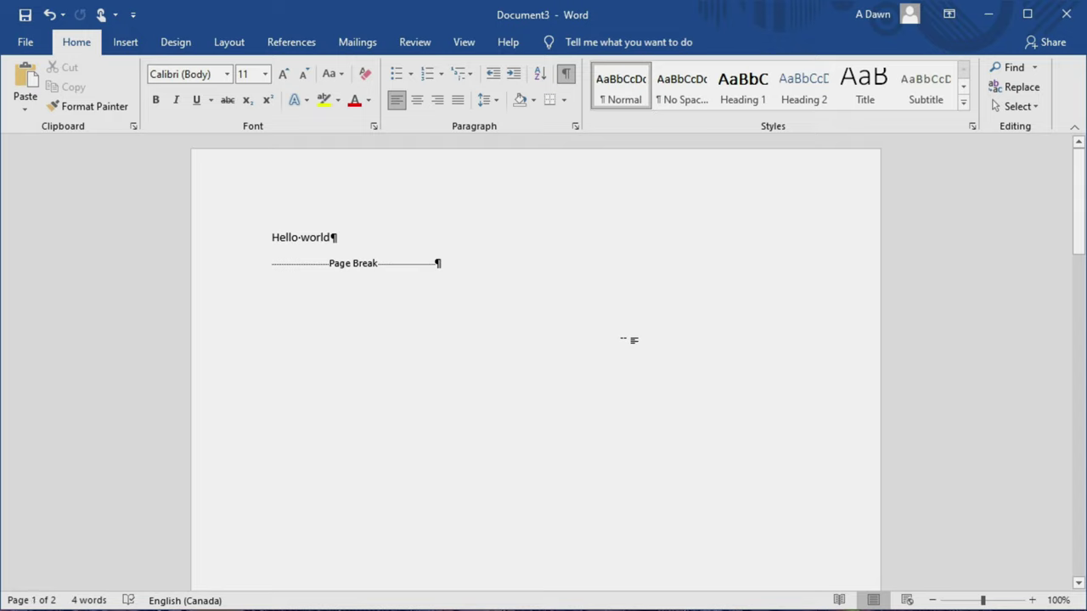